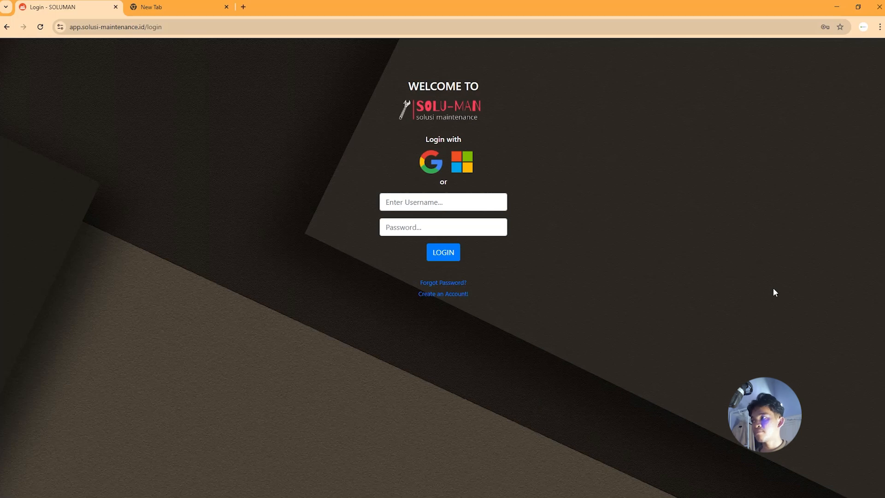
Switch to the empty new browser tab to begin signing in to SOLUMAN.
left_click(228, 3)
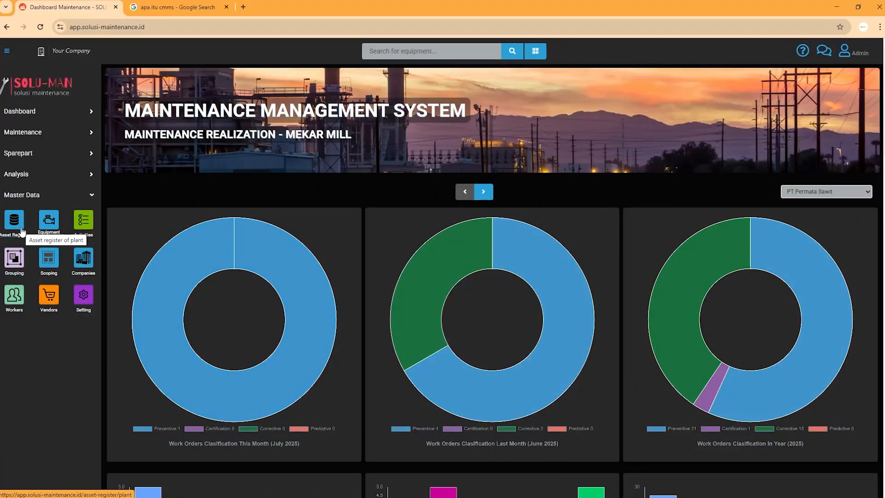
Open the Asset Register's Plant/Location list from the Master Data sidebar.
left_click(22, 230)
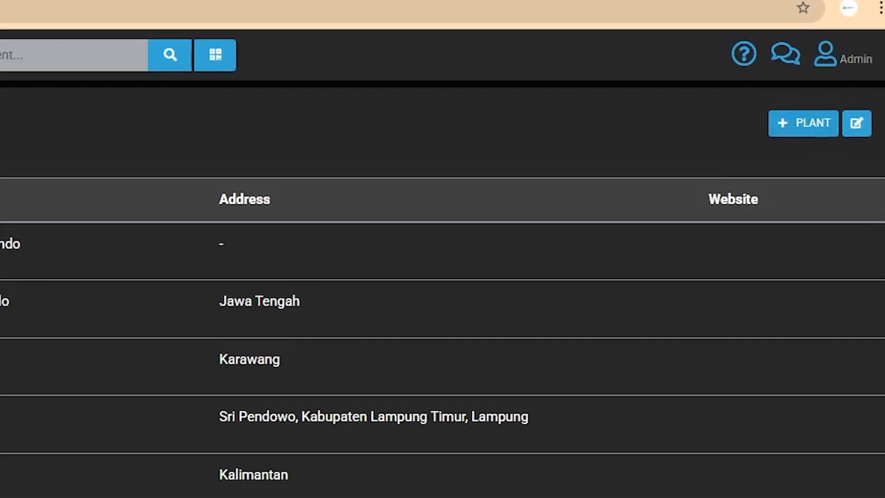
Start a new plant registration named PLANT 1 with company type set to Exist.
left_click(797, 128)
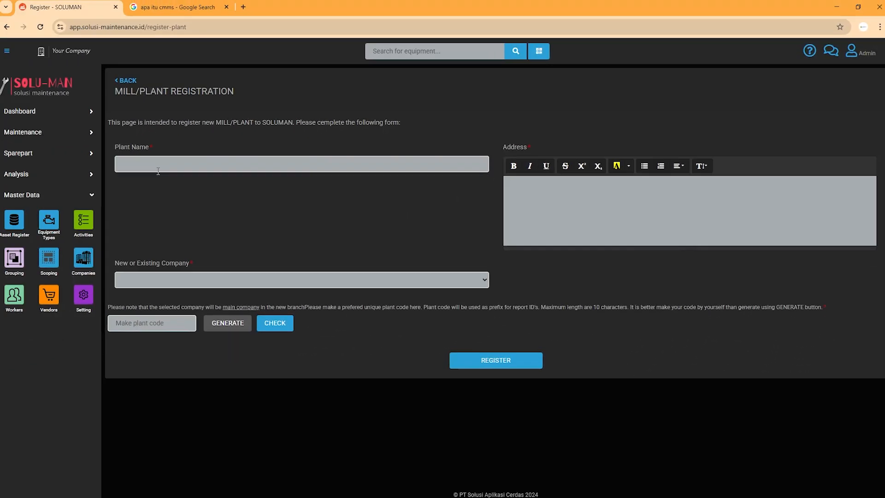
left_click(158, 171)
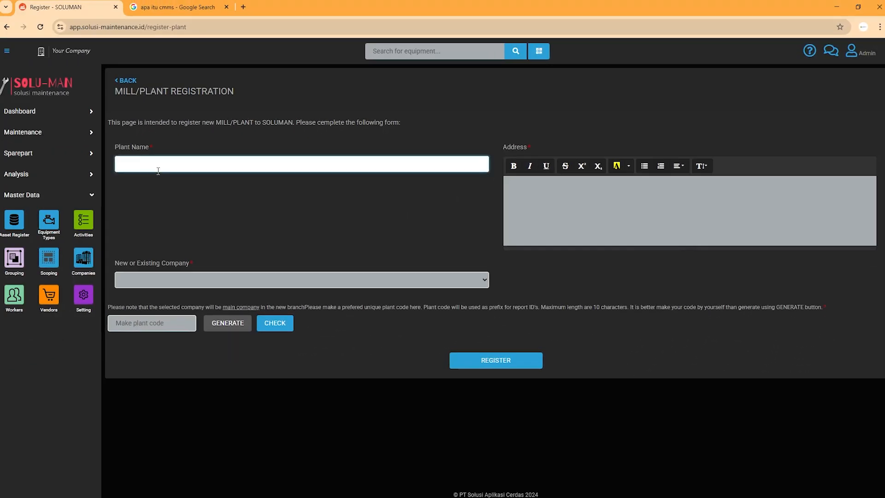
type("PLANT 1")
left_click(201, 280)
left_click(194, 278)
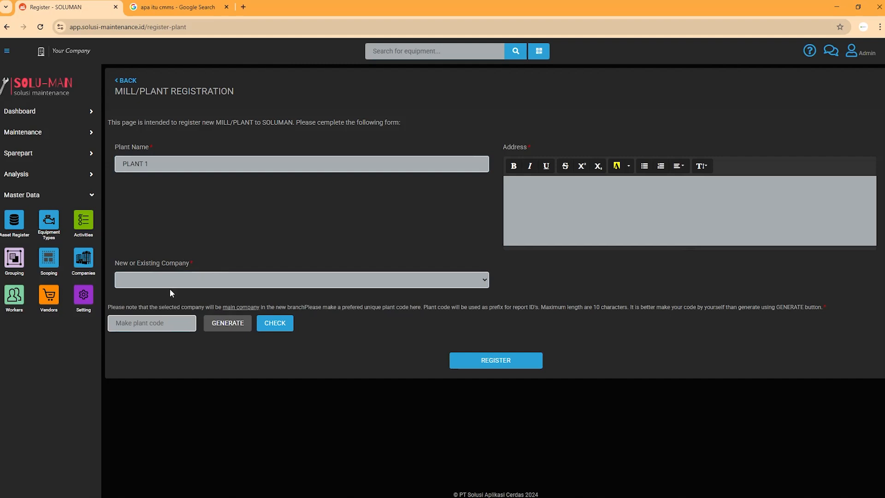
left_click(179, 276)
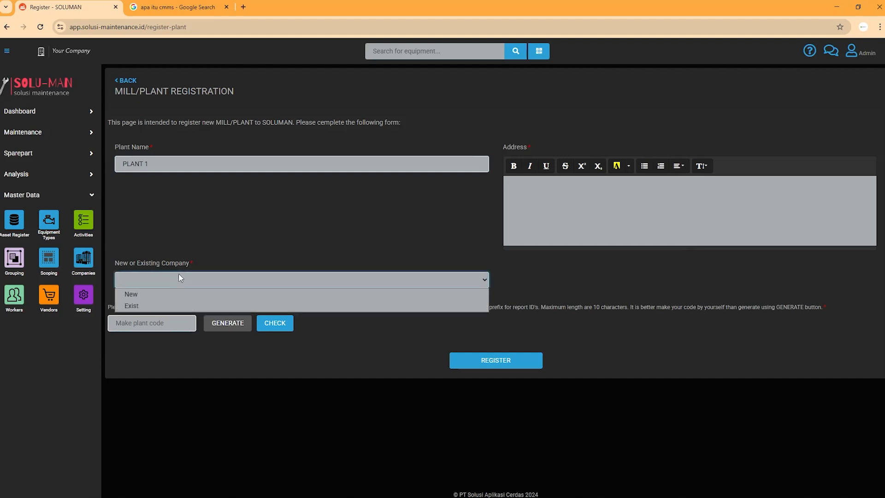
left_click(326, 222)
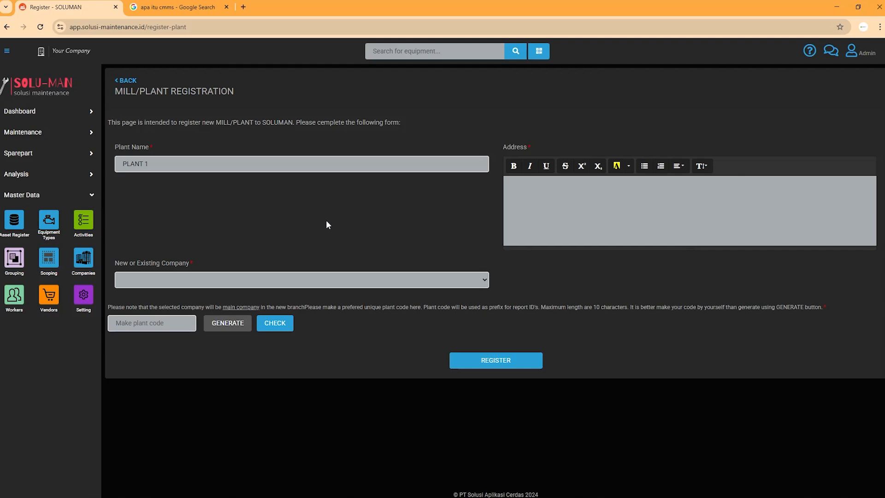
left_click(431, 283)
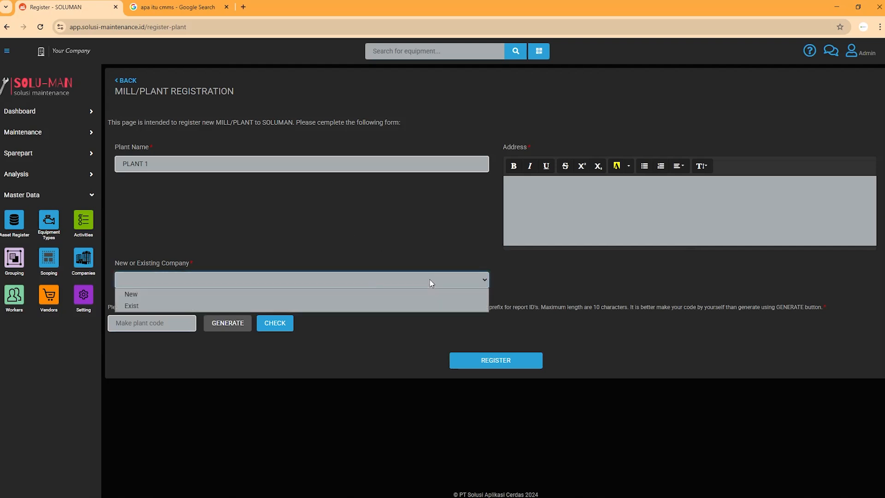
left_click(232, 307)
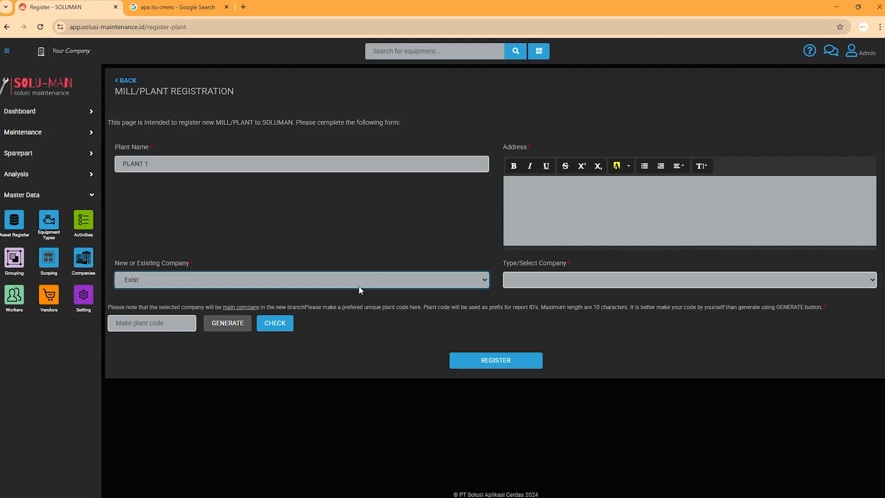
Keep Exist, choose owner PT Permata Sawit, and enter address Jalan Haji Arifin, Lampung.
left_click(320, 279)
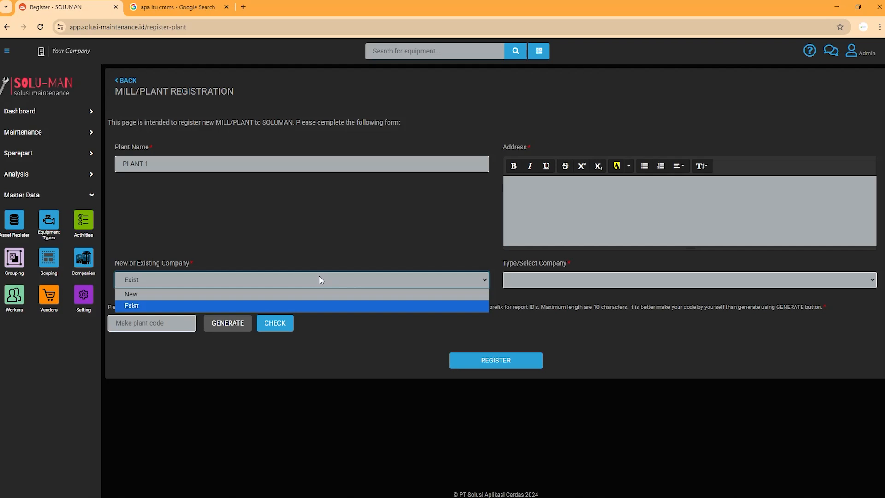
left_click(263, 306)
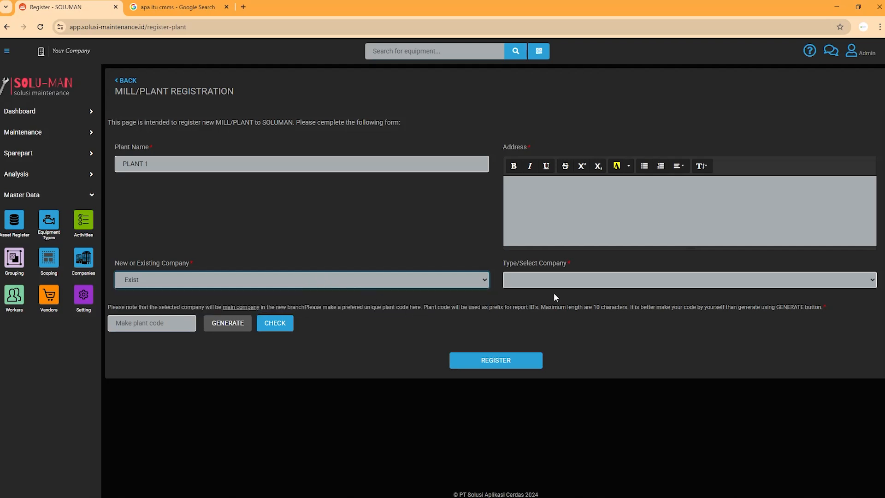
left_click(546, 282)
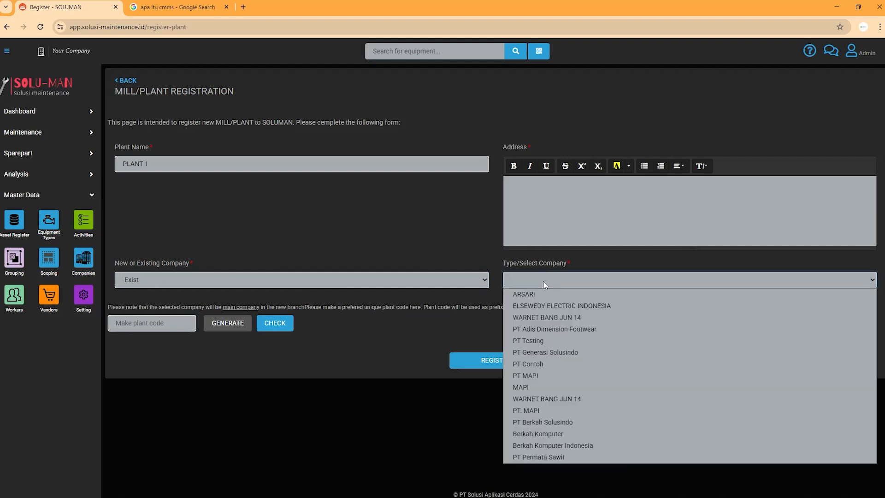
left_click(598, 455)
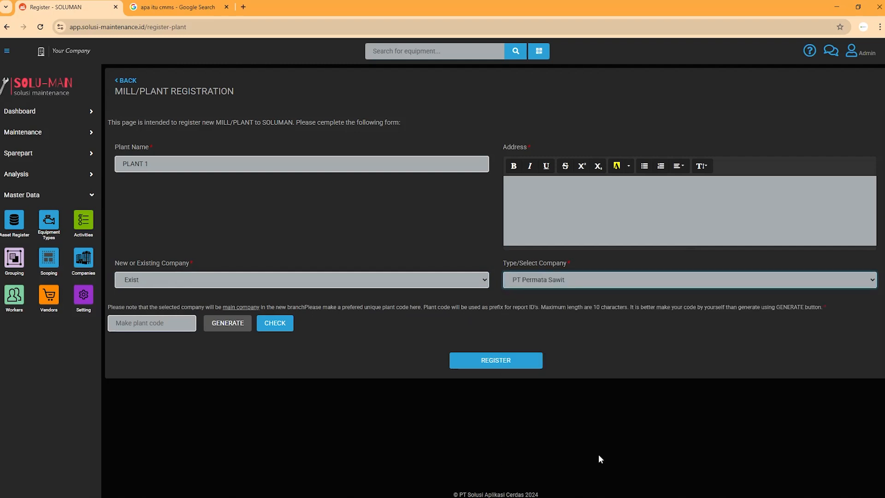
left_click(594, 223)
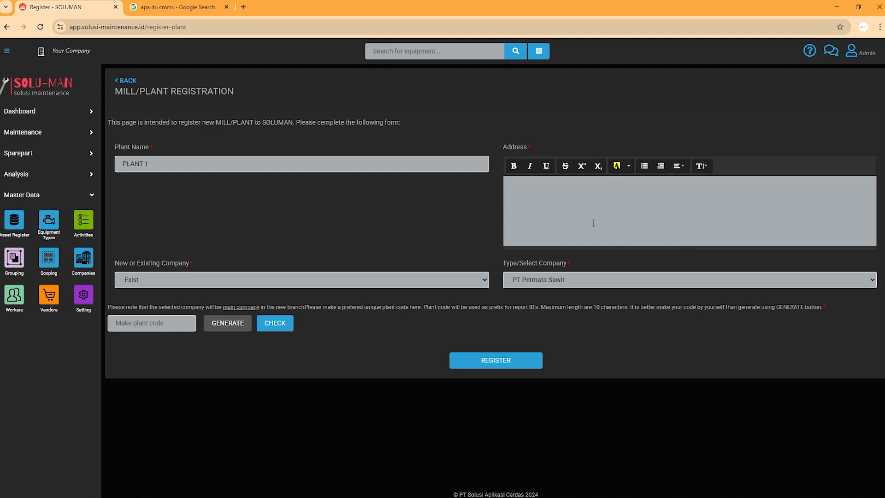
type("Jalan Haji Arifin, Lampung")
Try plant code G921, then generate plant code 6J3CNKYWRM and select its ending.
left_click(144, 321)
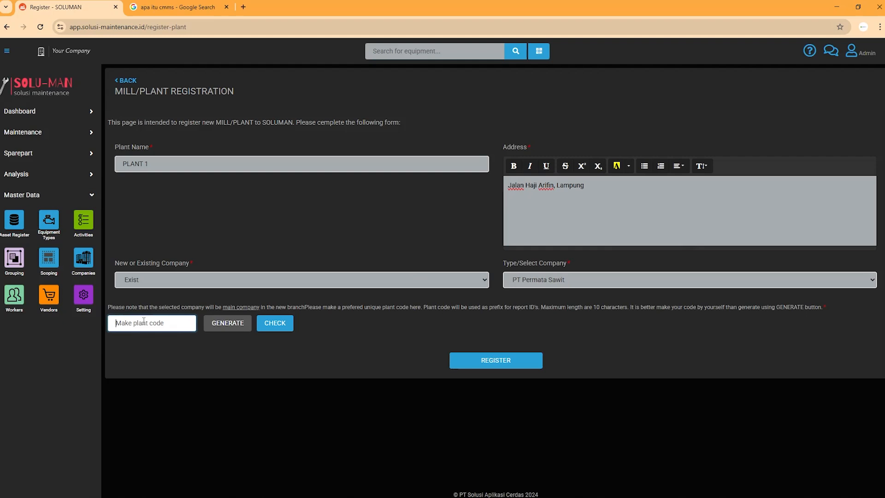
type("G921")
left_click(231, 323)
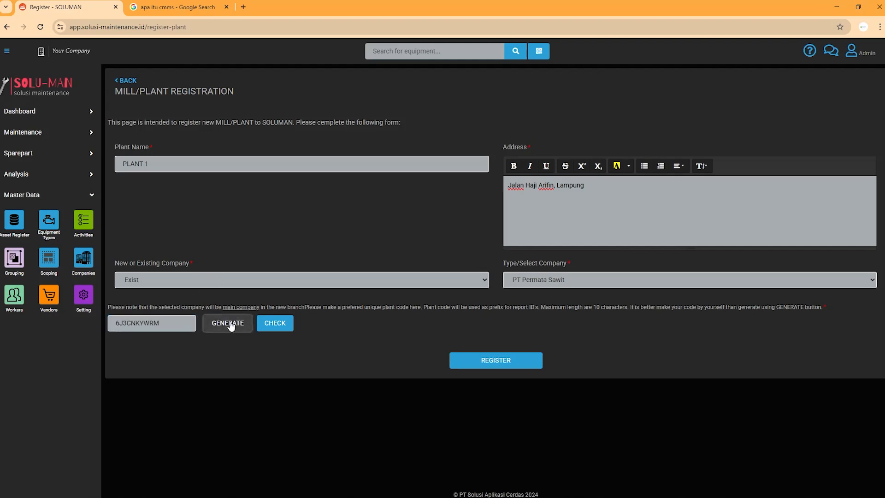
left_click_drag(166, 323, 93, 328)
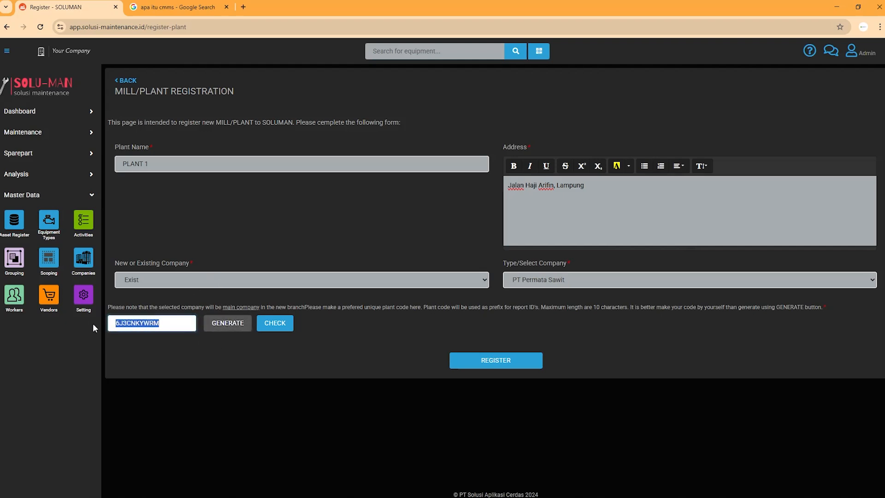
Finalize plant code G21 so PLANT 1 registers under PT Permata Sawit.
left_click(211, 371)
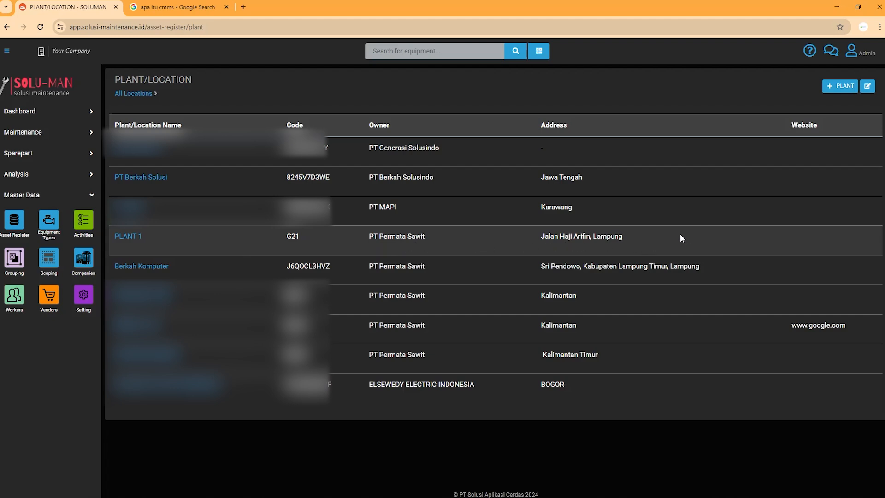
Confirm PLANT 1 as the session's active location, then reload the Plant/Location list.
left_click(135, 237)
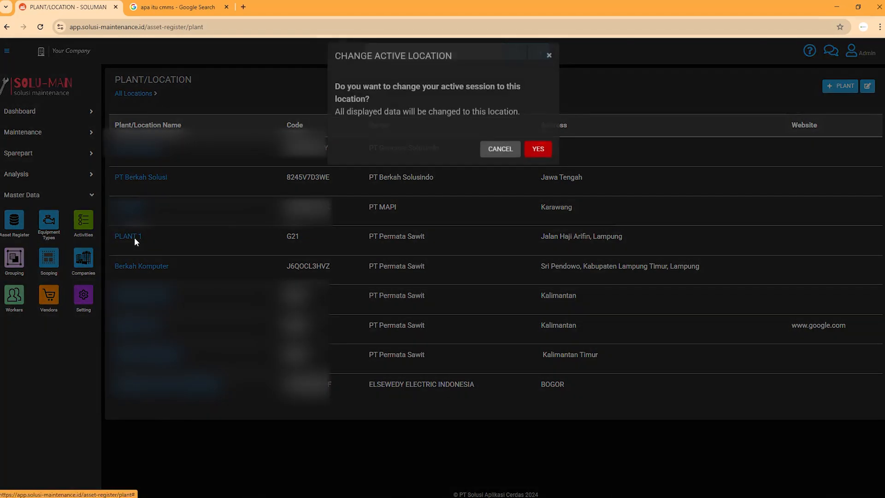
left_click(549, 64)
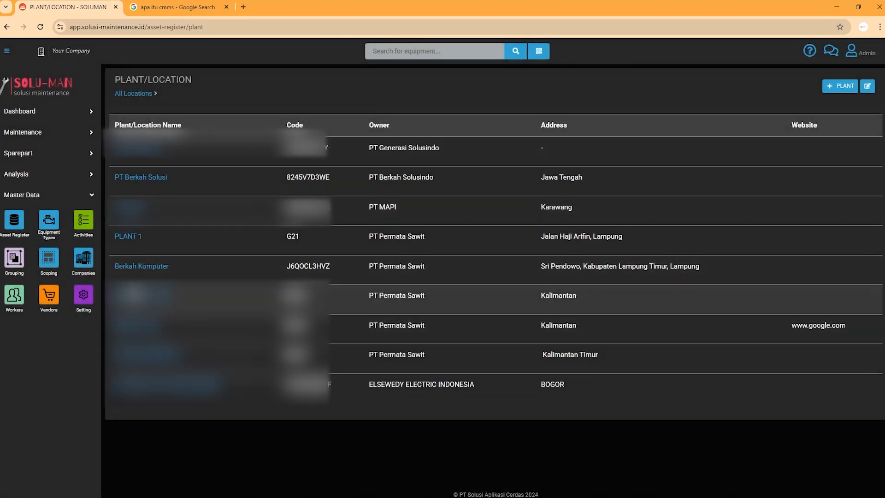
left_click(134, 237)
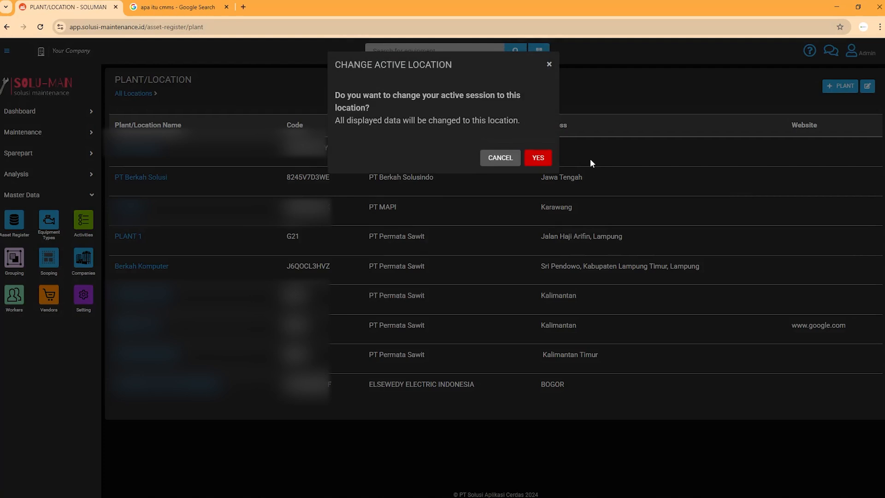
left_click(539, 158)
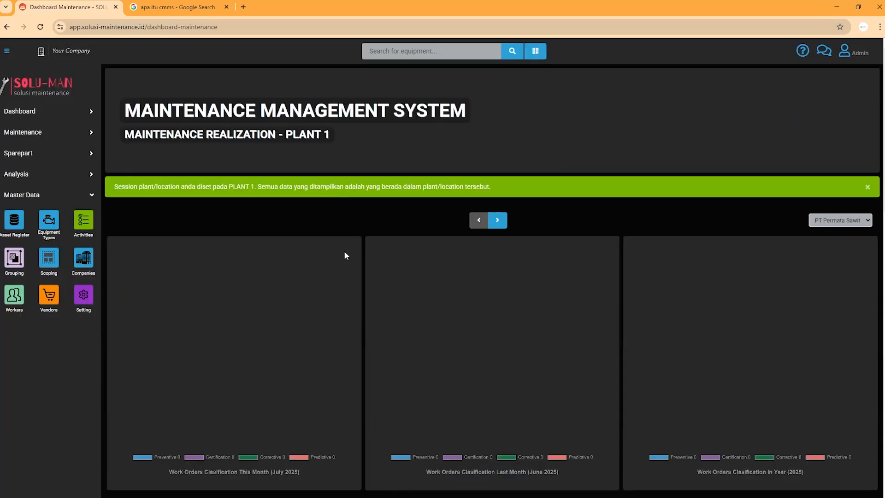
scroll(344, 251, "down", 4)
left_click(18, 234)
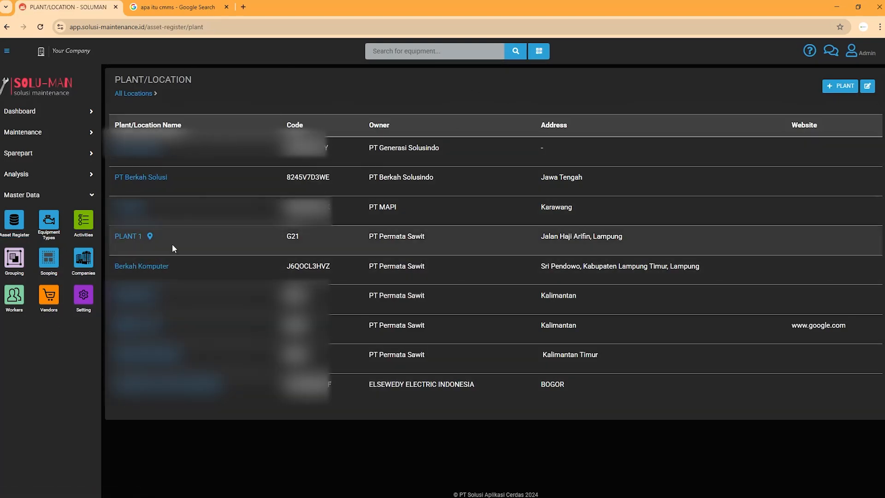
left_click(8, 226)
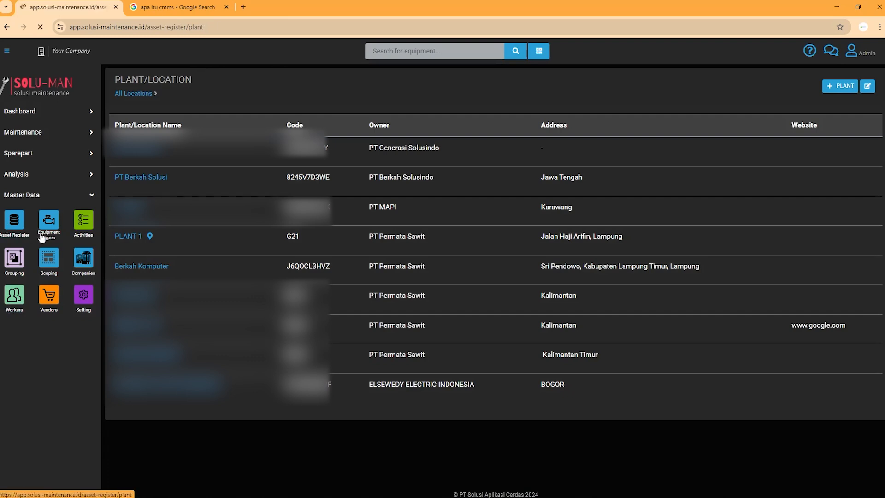
Open PLANT 1's empty Section List, then switch to the Google search tab.
left_click(134, 240)
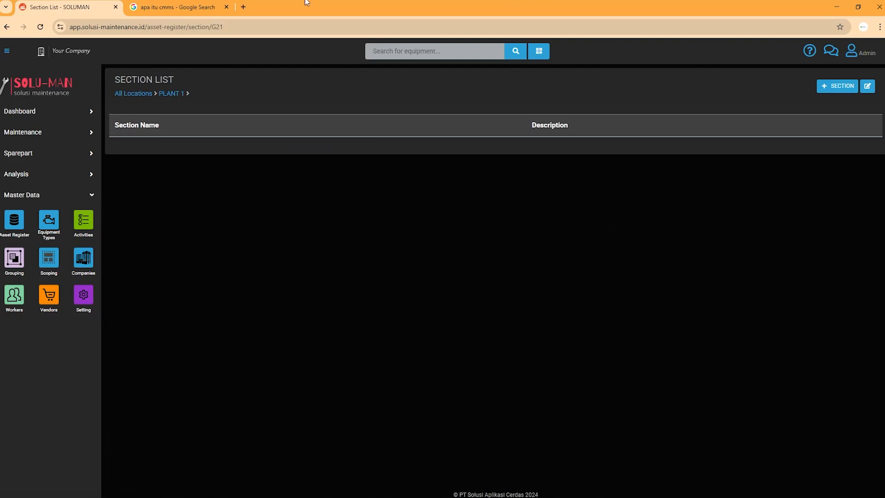
left_click(175, 7)
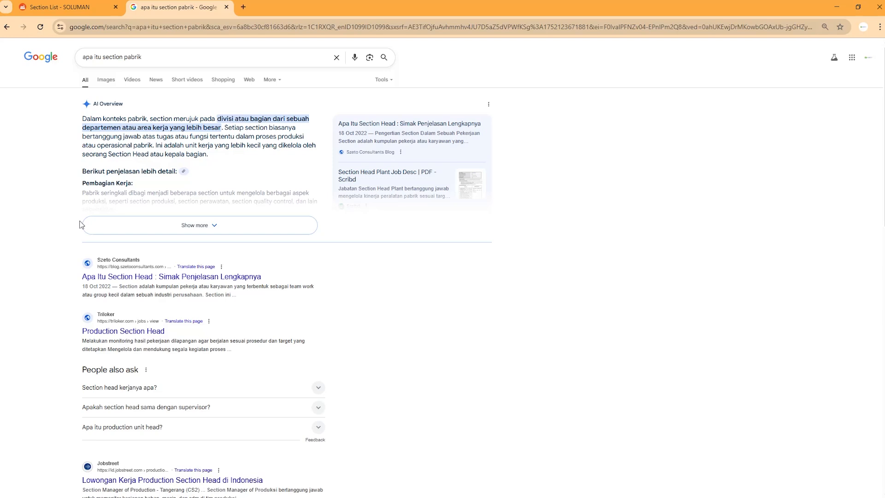
Return from Google to the empty PLANT 1 Section List in SOLUMAN.
left_click(49, 6)
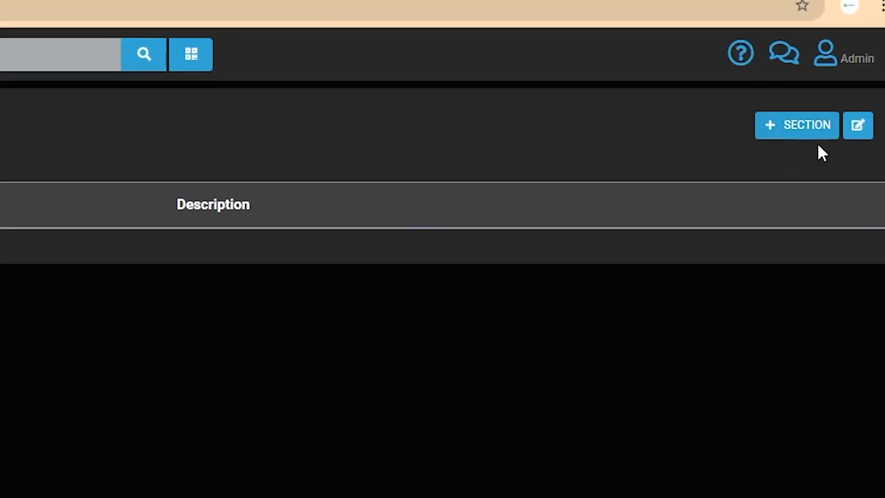
Add section STASIUN BANTINGAN with note STASIUN BANTINGAN to PLANT 1 and save.
left_click(795, 122)
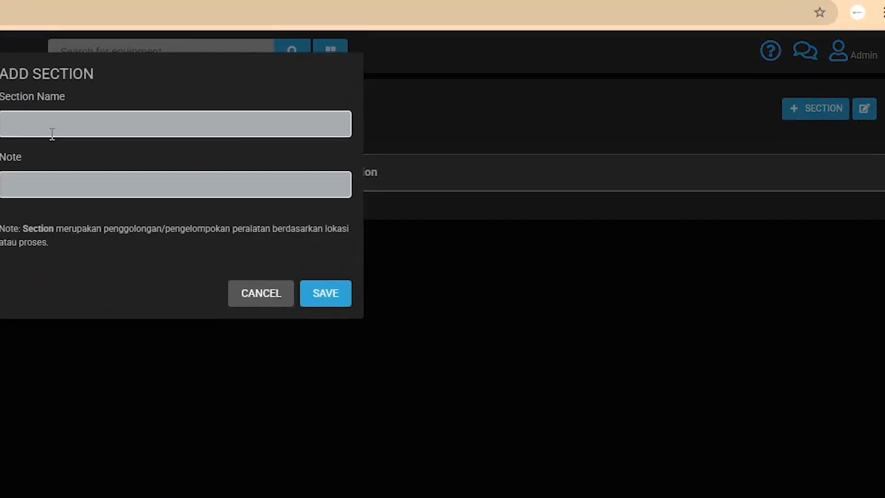
left_click(52, 133)
type("S")
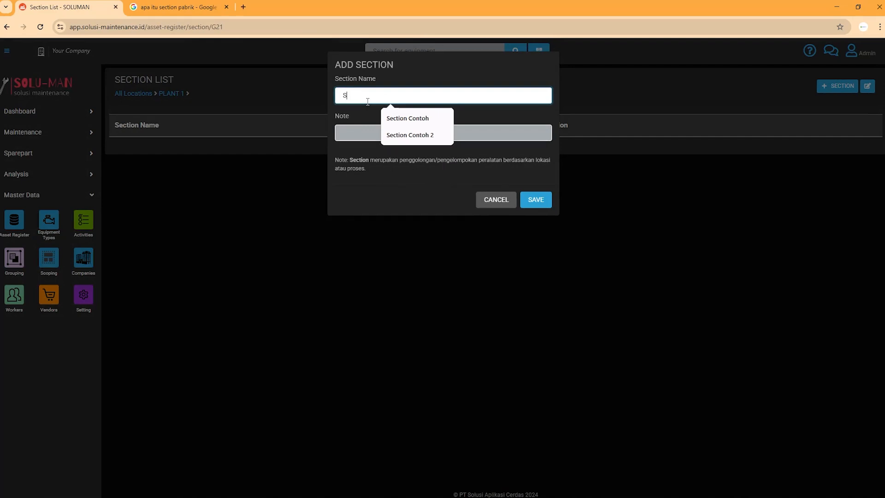
type("TASIUN")
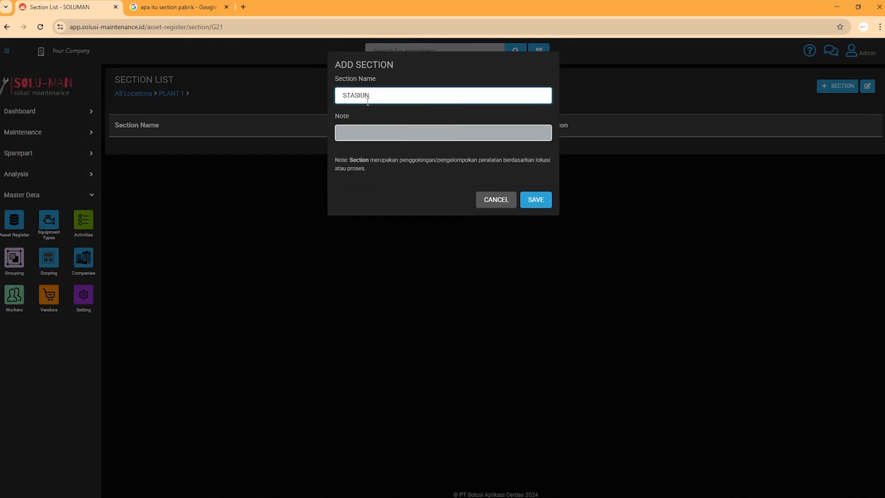
type(" BANTINGAN")
left_click(386, 135)
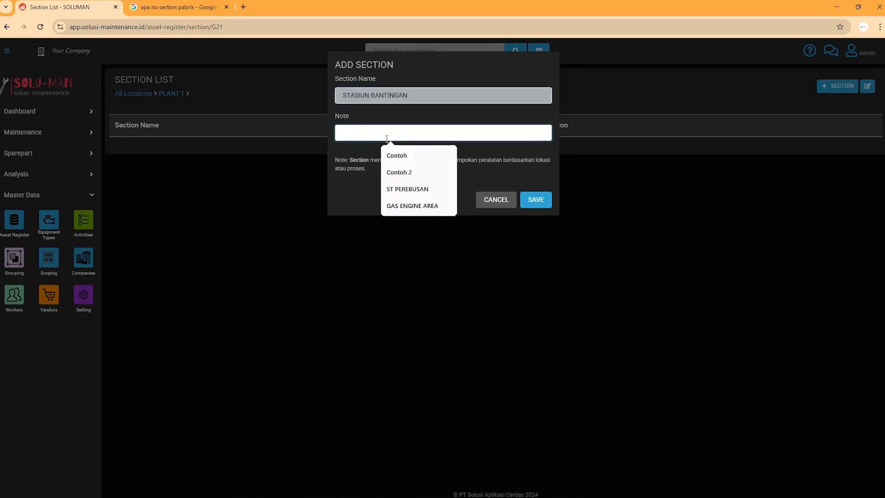
type("STA")
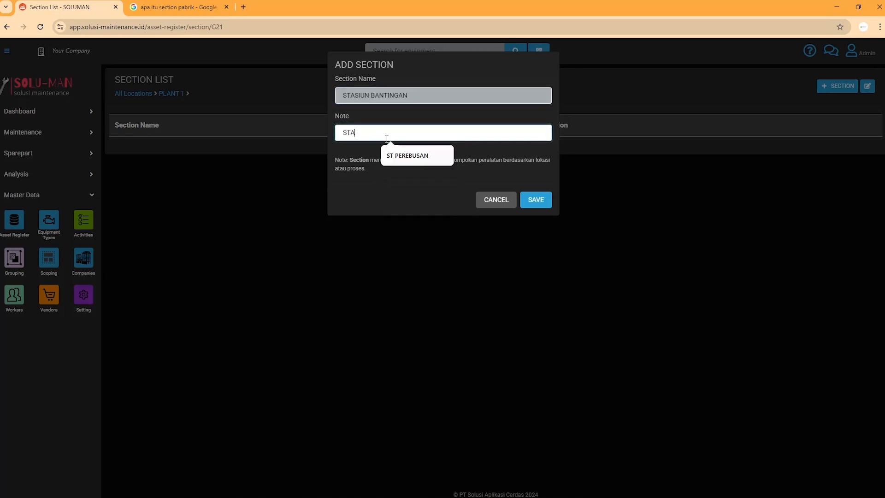
type("S")
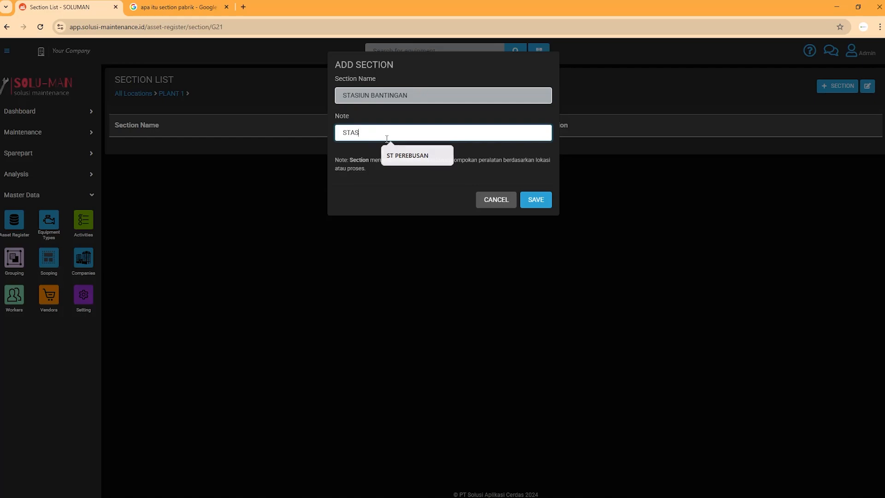
type("IUN BANTINGA")
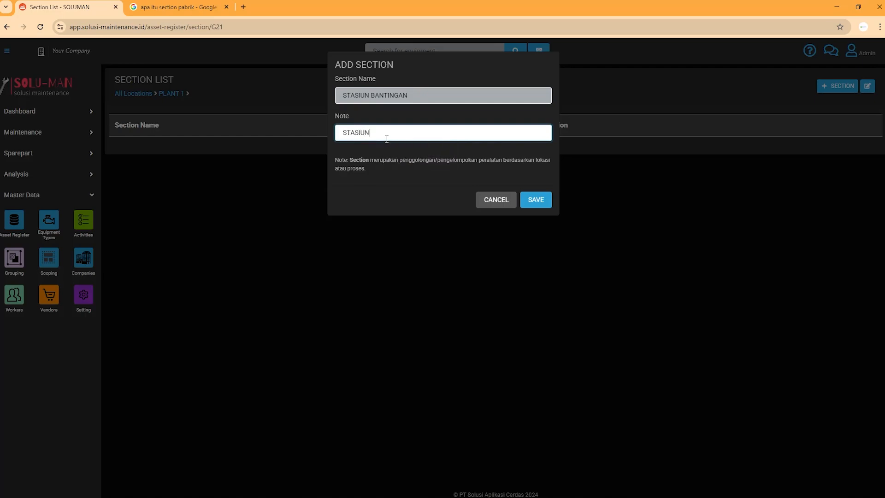
type("N")
left_click(545, 199)
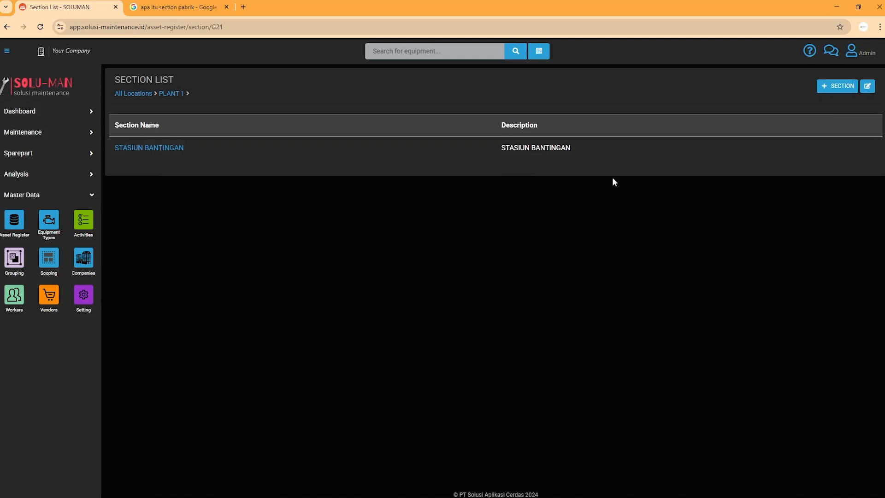
Add section STASIUN PEREBUSAN with note ST PEREBUSAN, fixing typos, and save it.
left_click(828, 88)
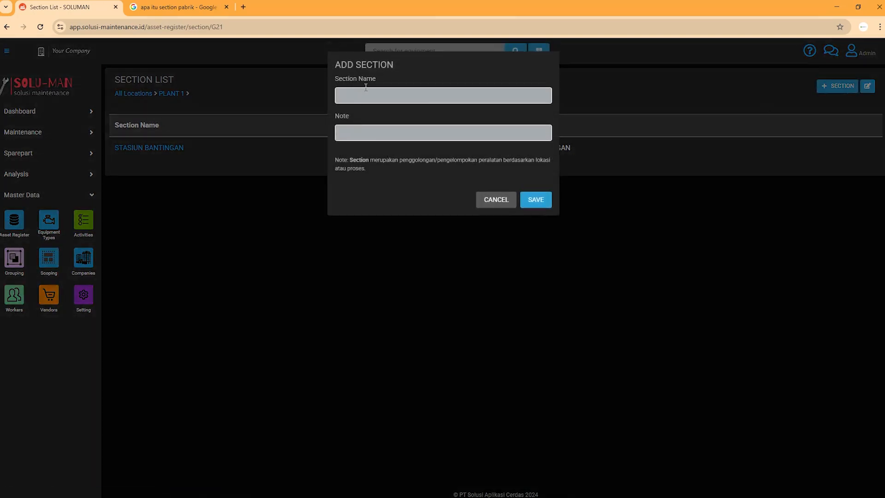
left_click(374, 90)
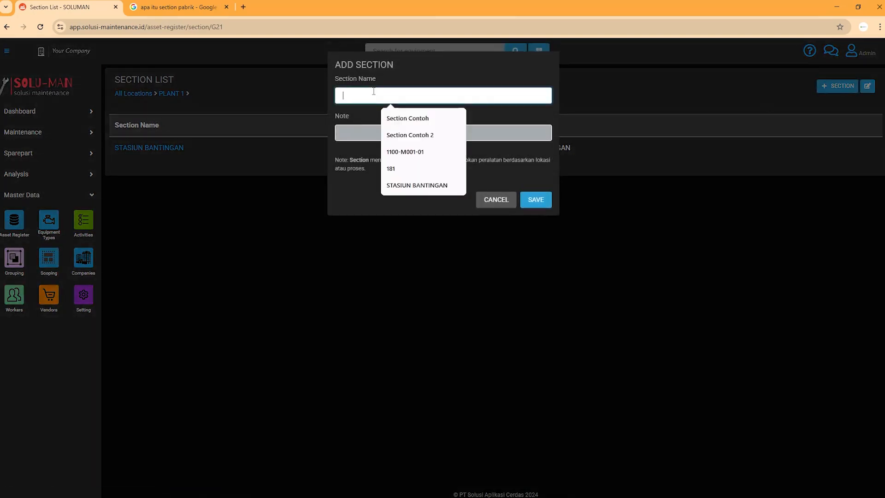
type("STASIUN")
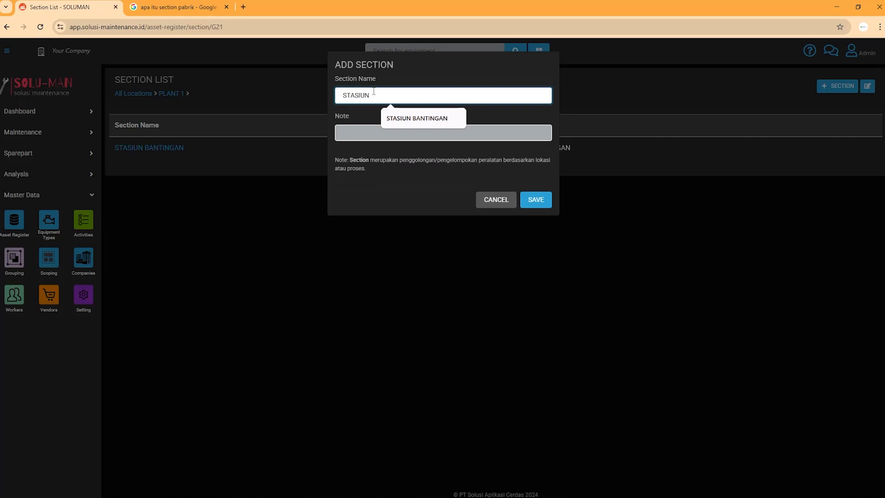
type(" PERUBUSAN")
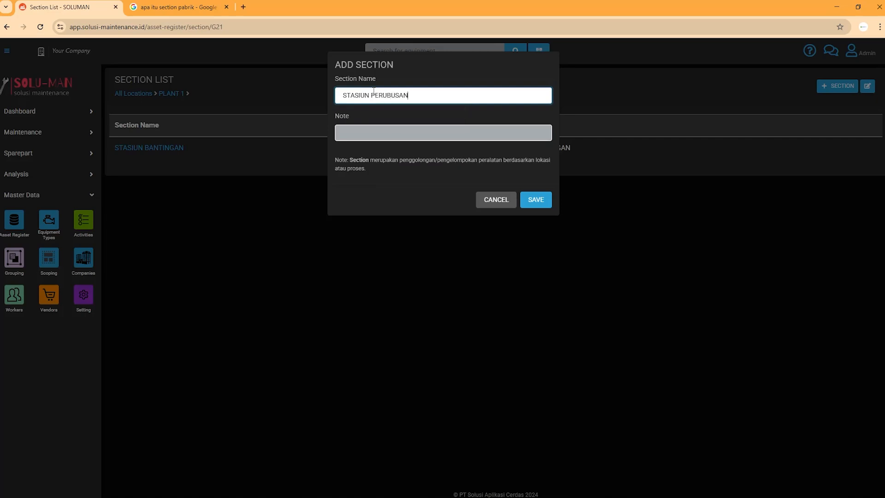
left_click(384, 97)
key("BackSpace")
type("E")
left_click(401, 132)
type("S")
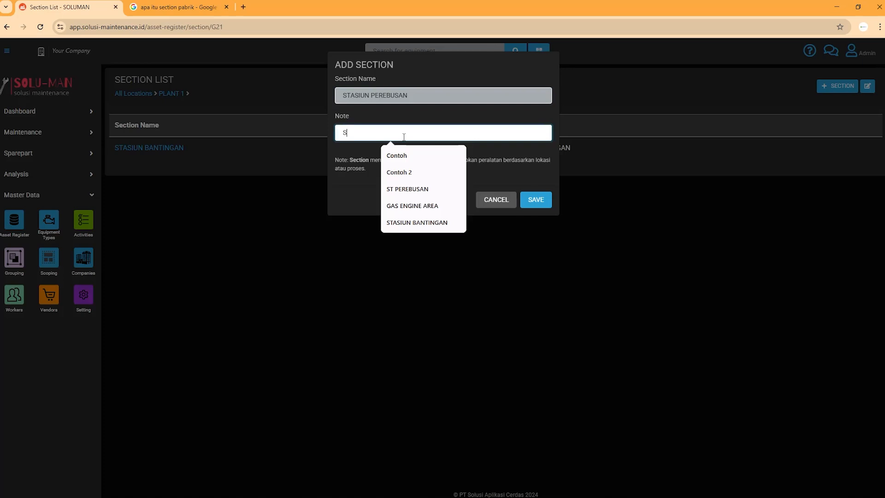
type("T PWR")
key("BackSpace")
key("BackSpace")
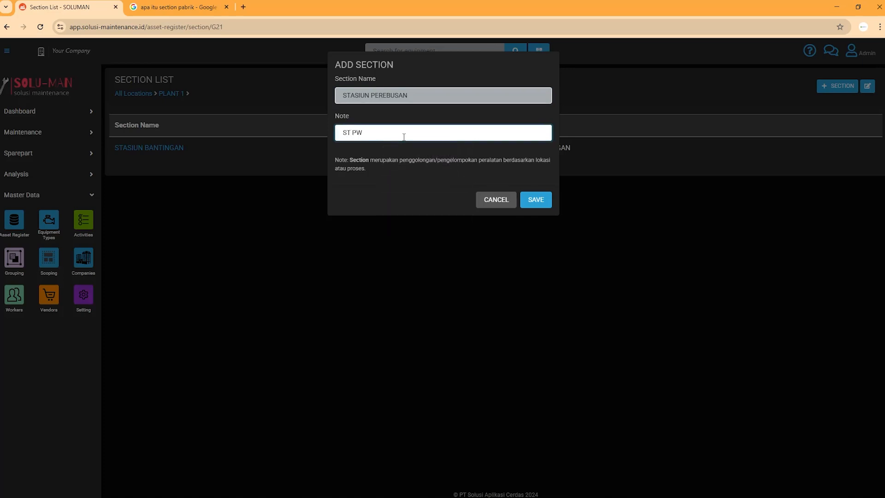
type("EREBUSAN")
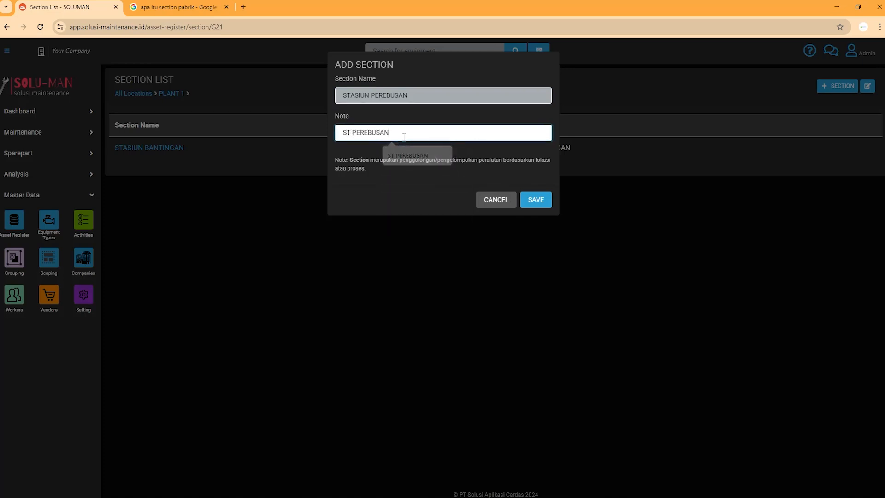
left_click(537, 200)
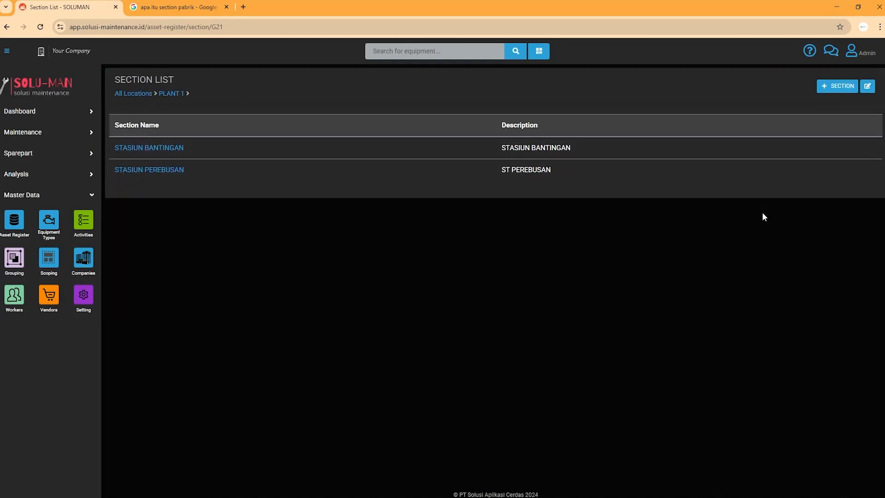
left_click(869, 89)
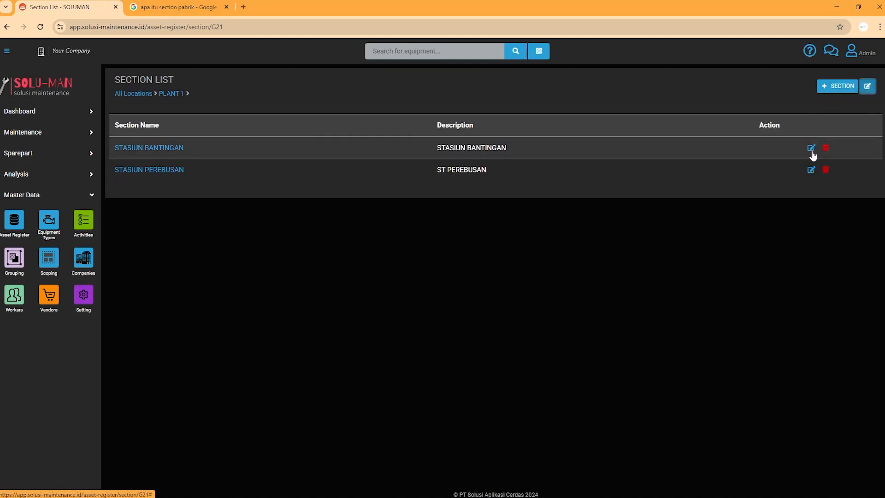
left_click(812, 151)
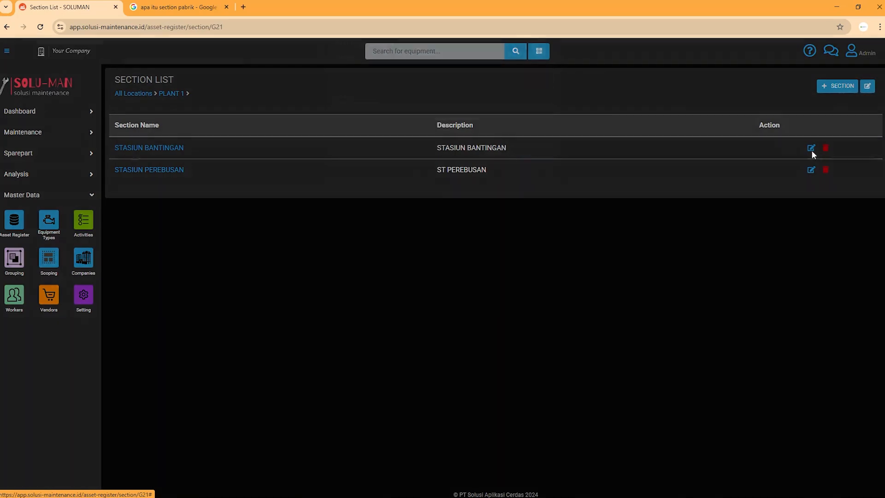
left_click(601, 197)
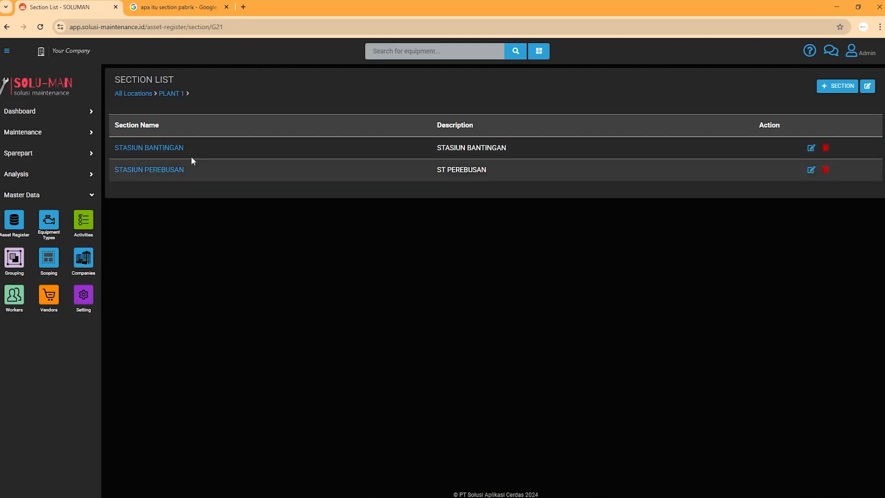
left_click(7, 26)
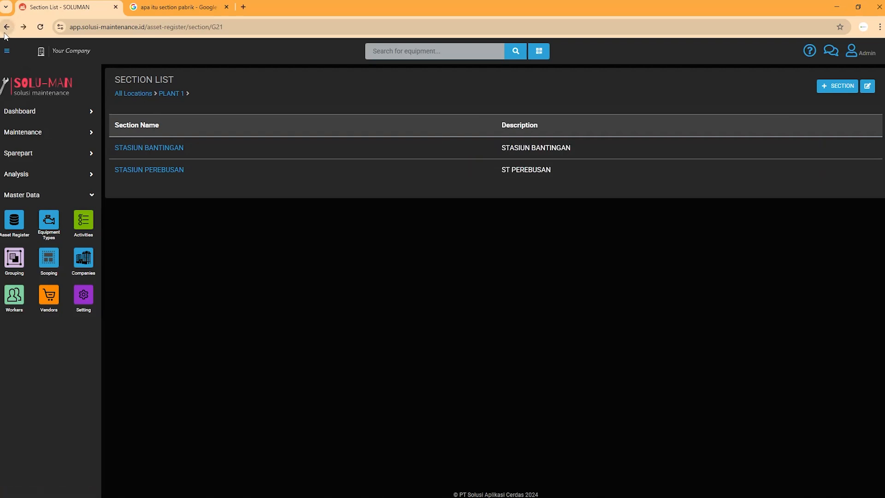
left_click(12, 232)
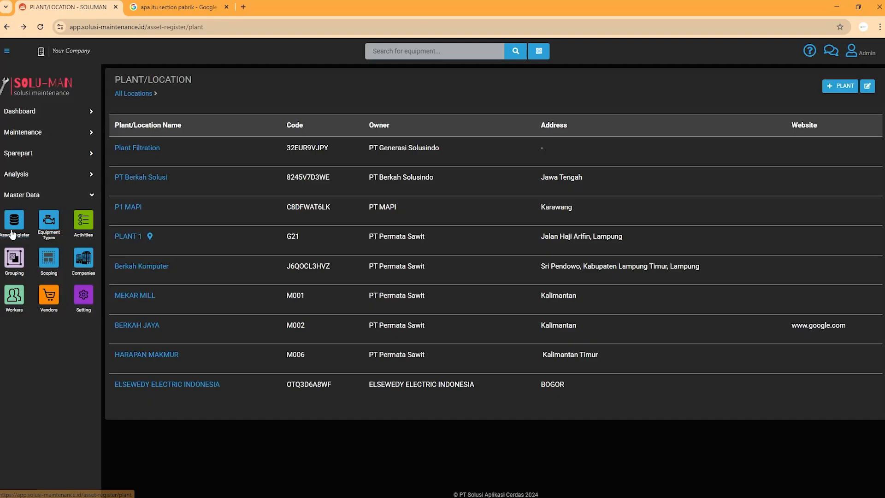
left_click(867, 86)
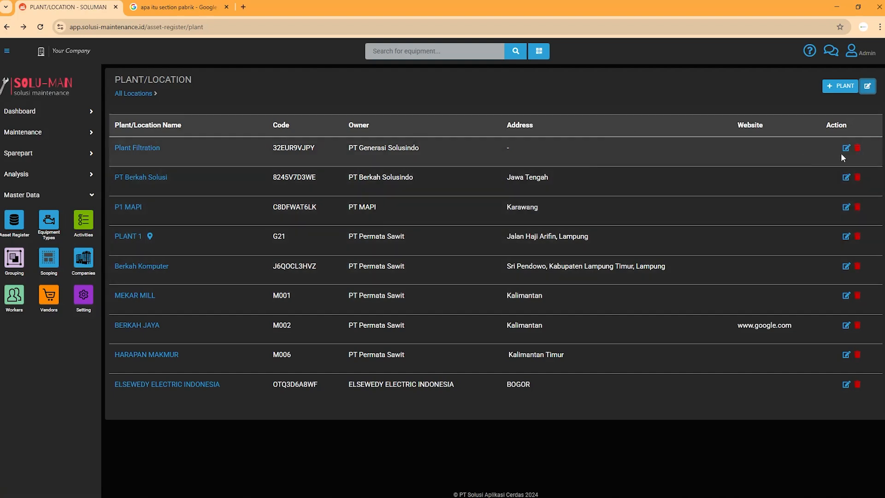
left_click(858, 177)
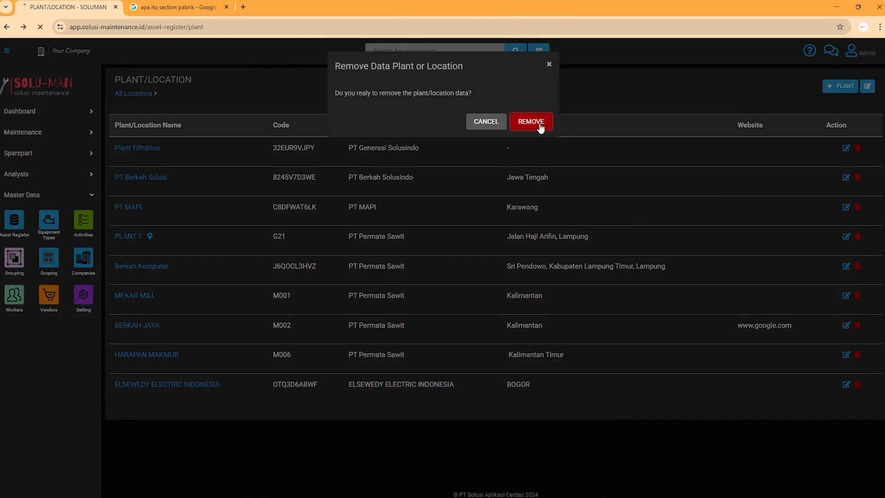
left_click(535, 123)
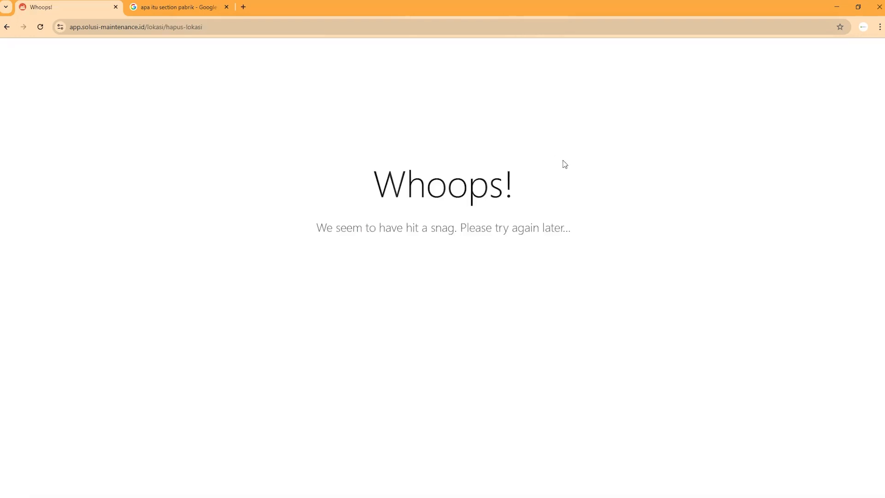
left_click(7, 26)
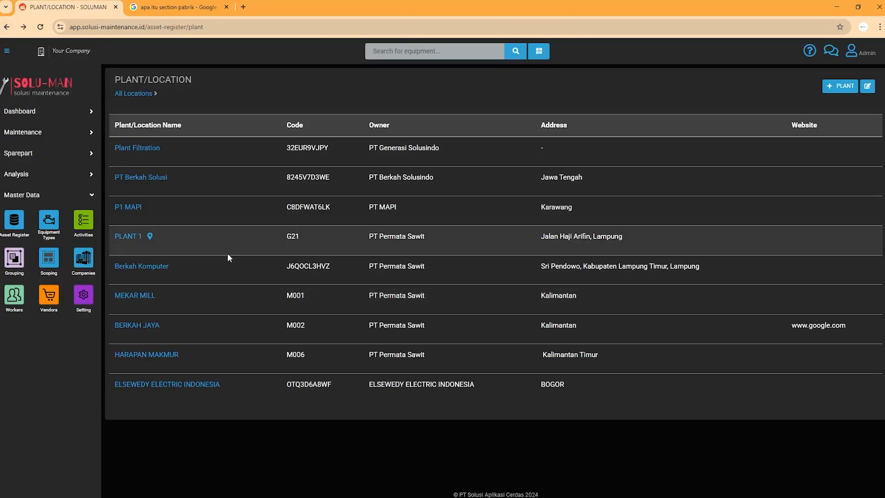
left_click(131, 236)
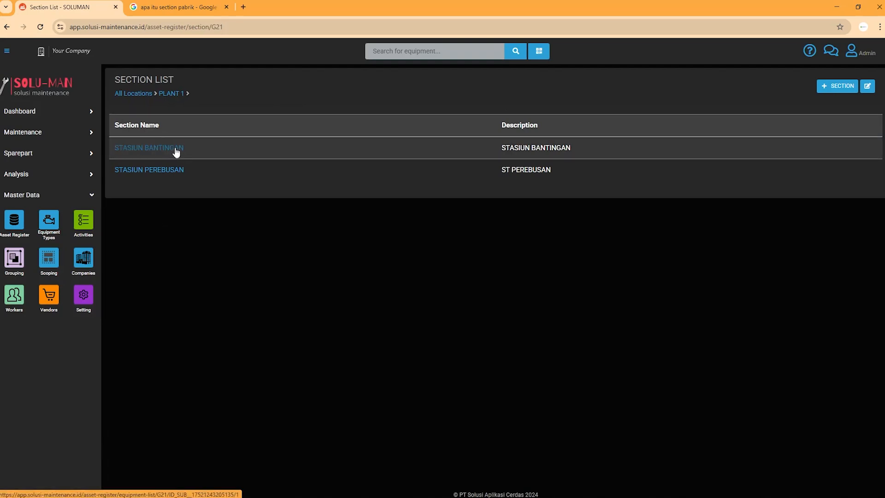
left_click(169, 170)
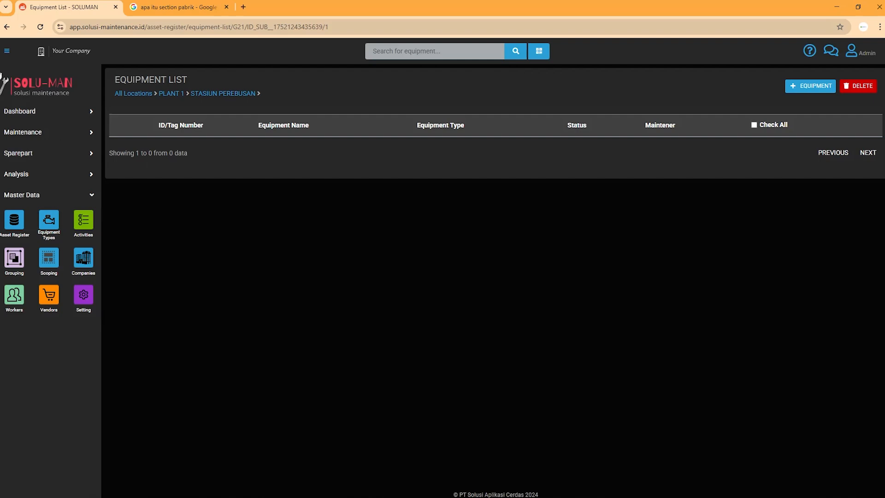
left_click(7, 27)
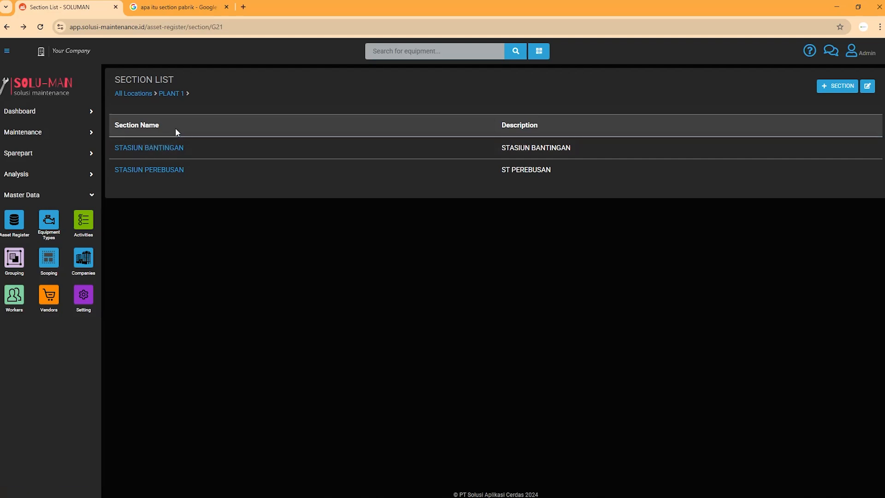
Abandon the add-section form and open the STASIUN PEREBUSAN equipment list under PLANT 1.
left_click(844, 87)
left_click(601, 278)
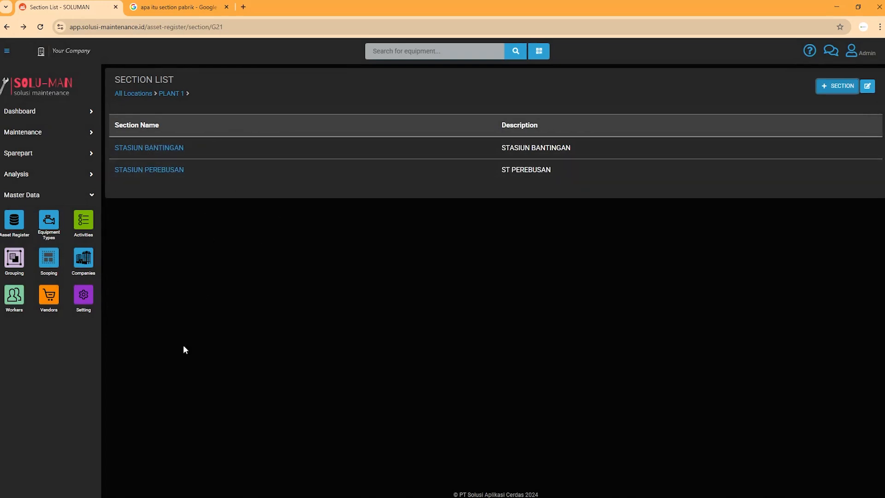
left_click(134, 171)
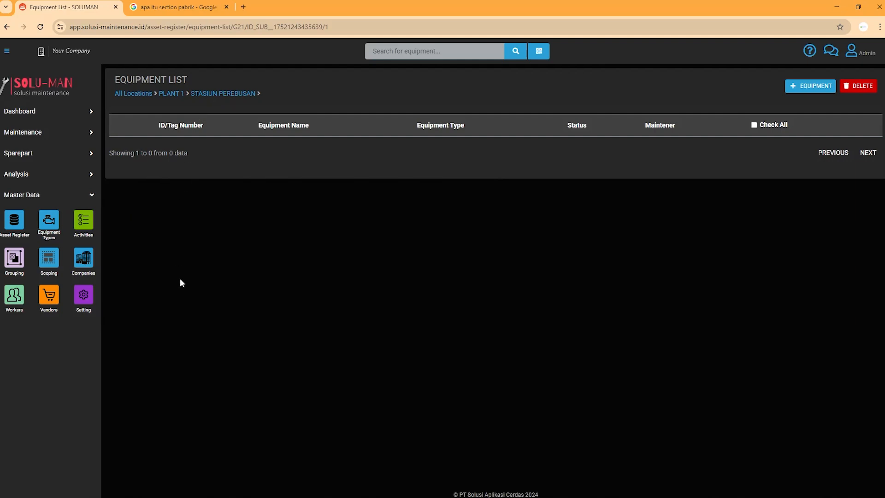
left_click(7, 26)
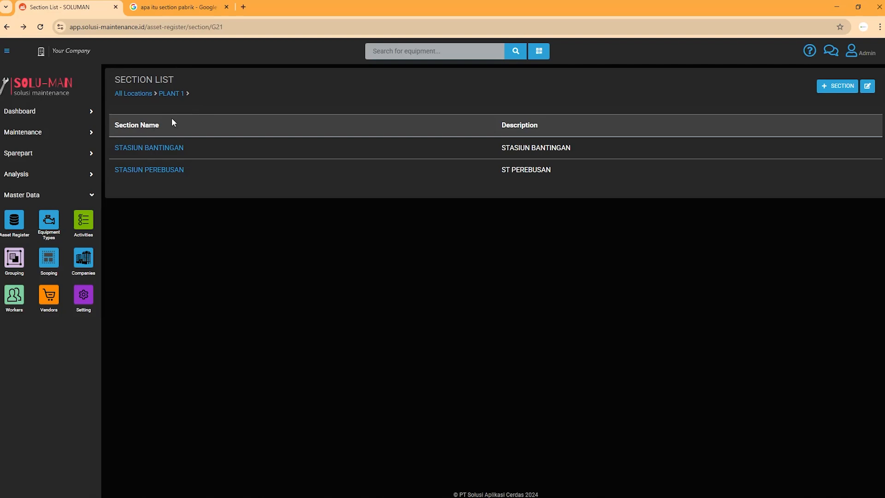
left_click(160, 173)
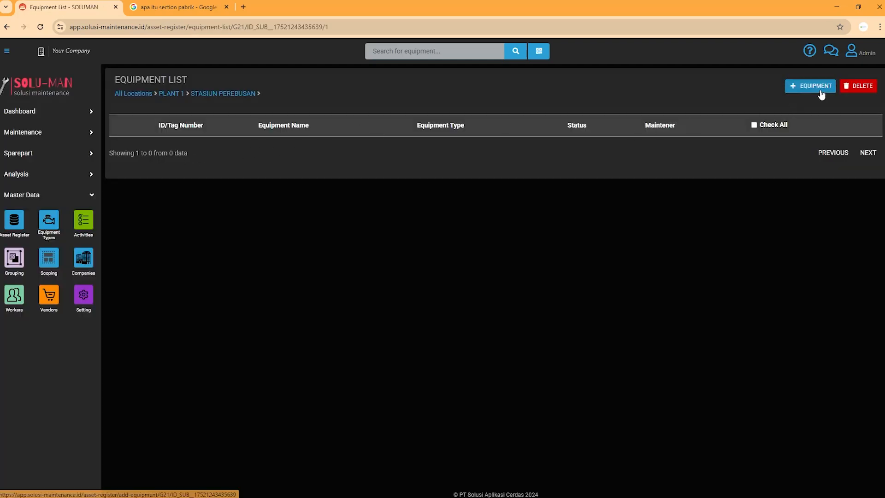
Open the Add Equipment form for STASIUN PEREBUSAN and place the cursor in ID/Tag Number.
left_click(820, 89)
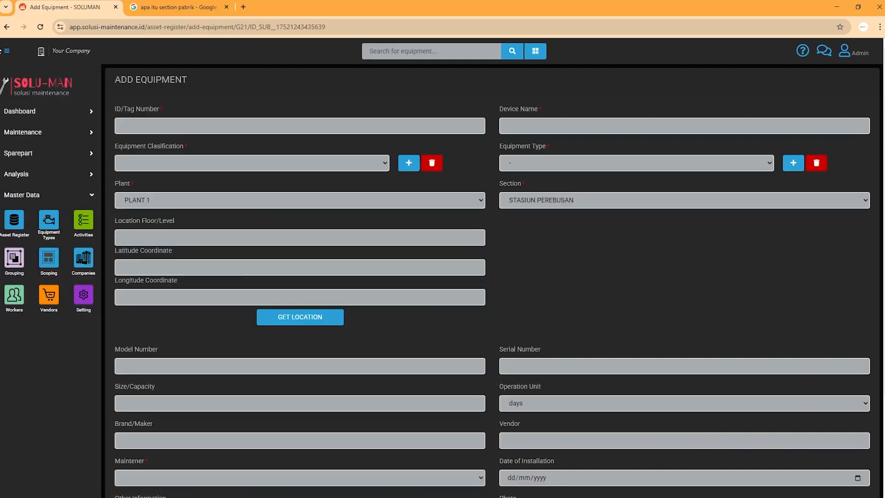
left_click(6, 27)
left_click(802, 88)
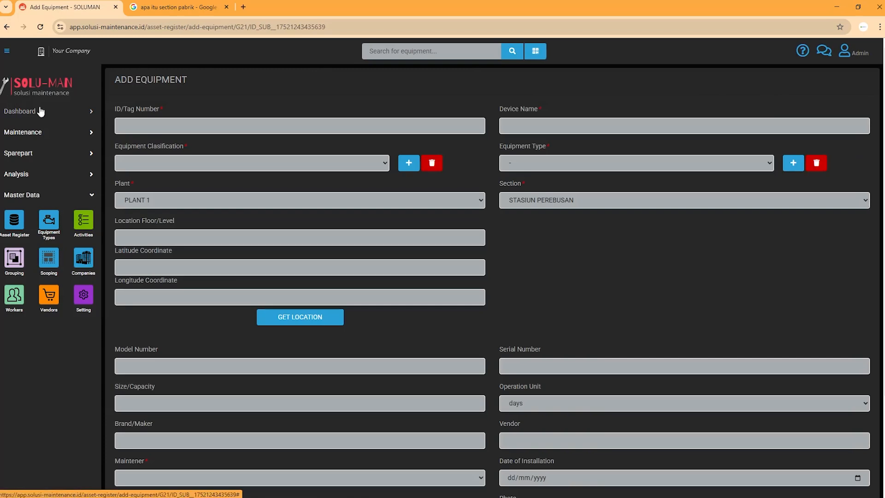
scroll(535, 234, "down", 3)
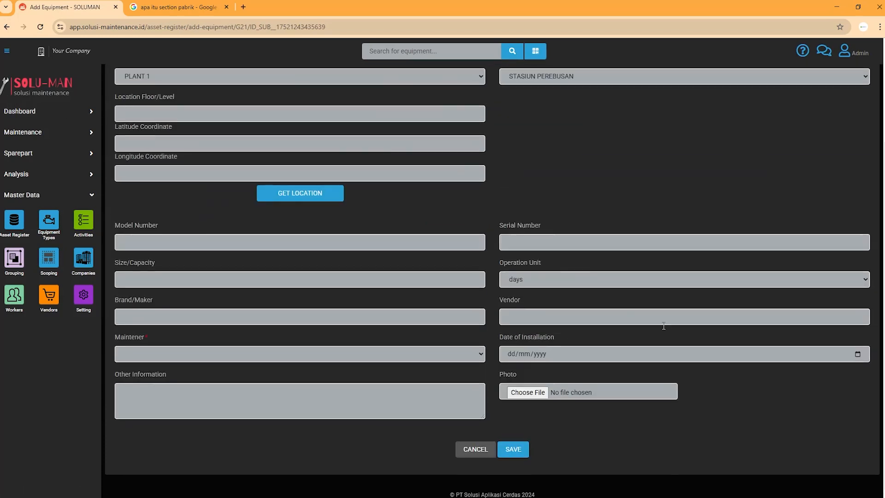
scroll(667, 329, "up", 3)
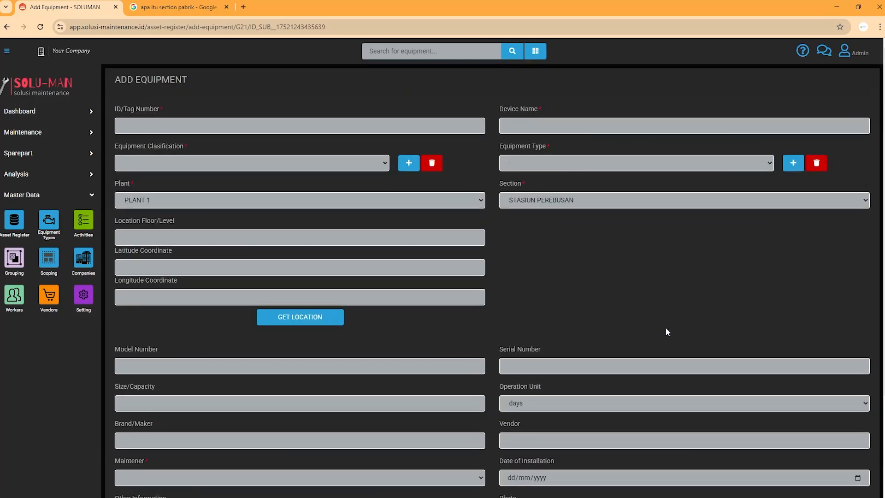
left_click(177, 119)
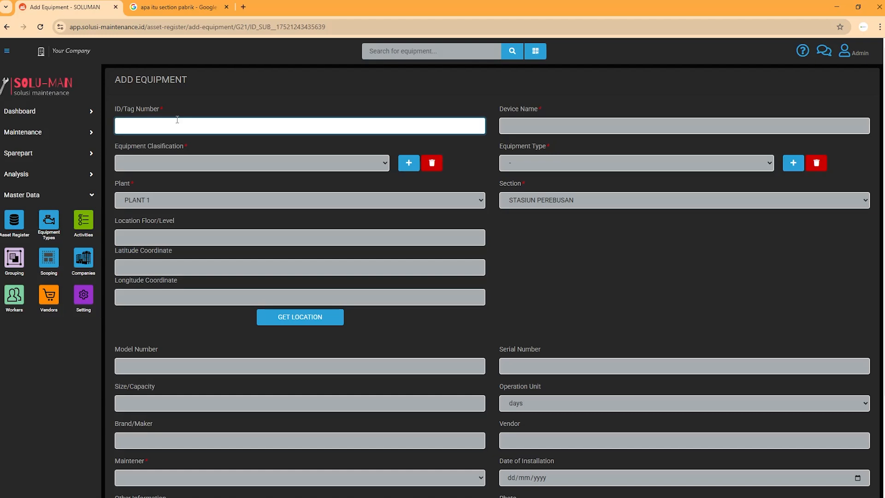
Enter 12345678ST12 as the ID/Tag Number, correcting the mistyped character.
left_click_drag(159, 109, 166, 111)
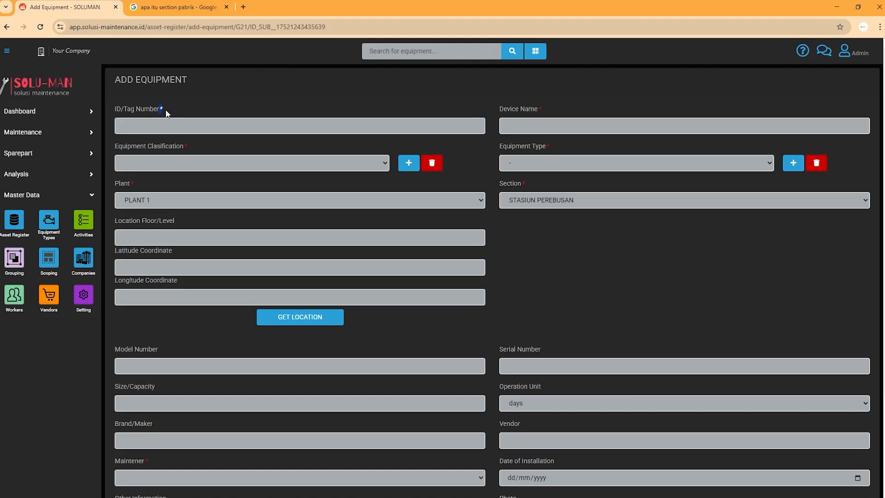
left_click(183, 130)
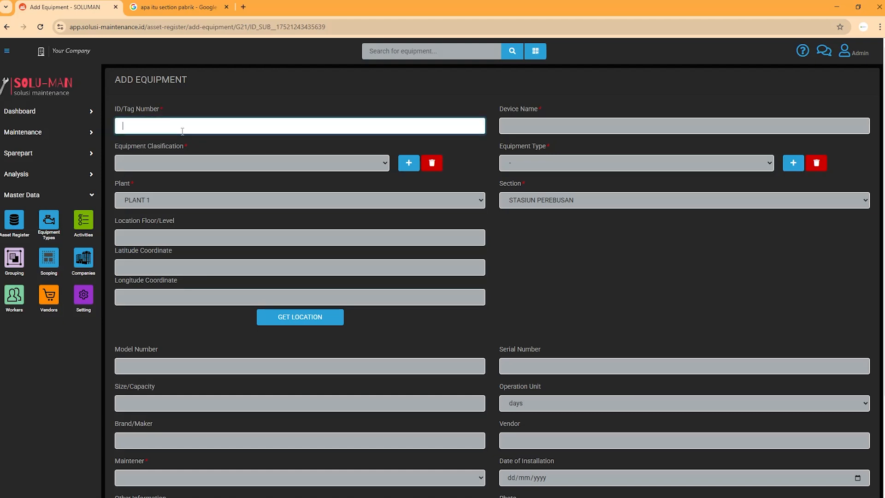
type("12345678")
type("ST")
type("!2")
key("BackSpace")
key("BackSpace")
type("12")
Enter STELIZER 01 REBUSAN as the device name.
left_click(575, 122)
type("S")
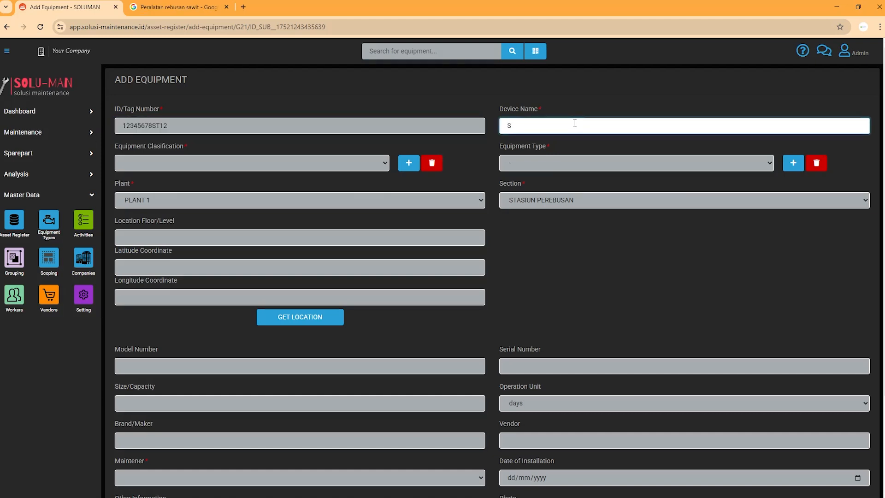
type("TELIZER 01 REBUSAN")
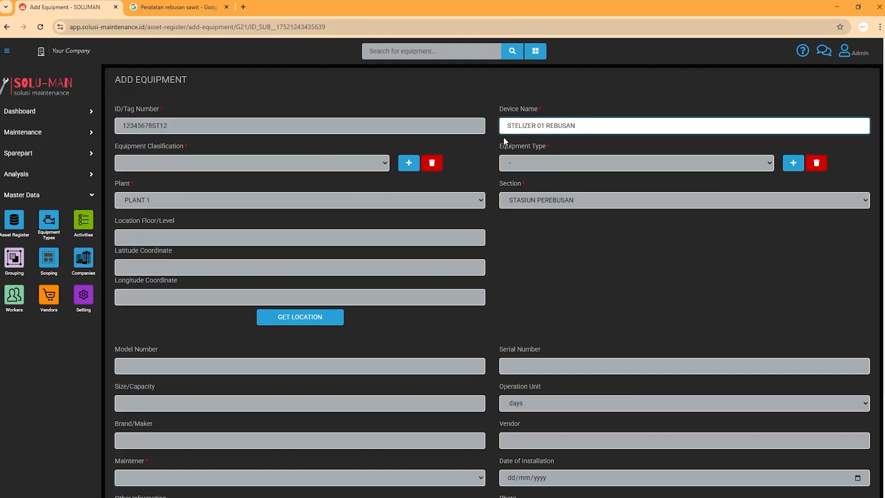
left_click(468, 160)
left_click(579, 123)
left_click(546, 105)
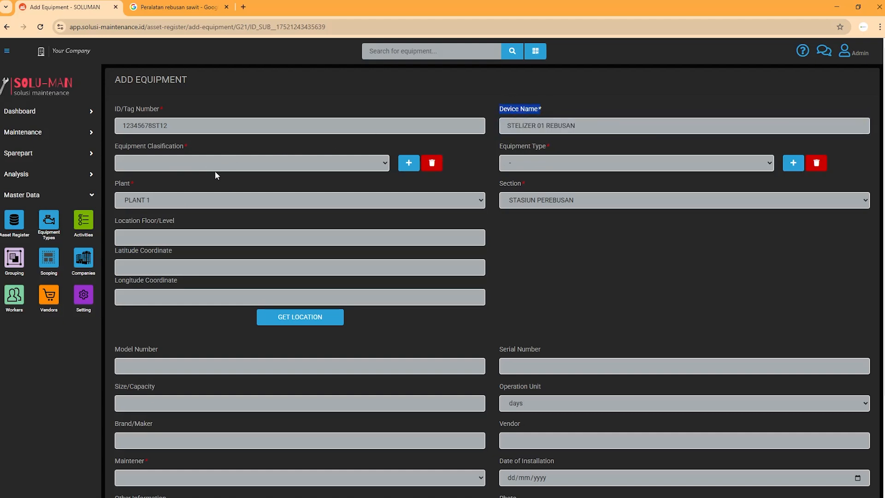
left_click(233, 166)
Browse the classification choices and cancel the new-classification dialog without adding one.
left_click(233, 166)
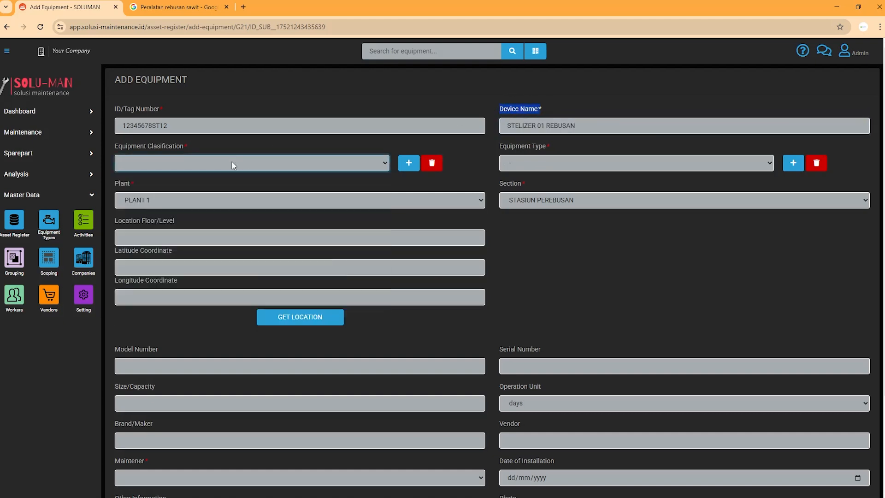
left_click(233, 166)
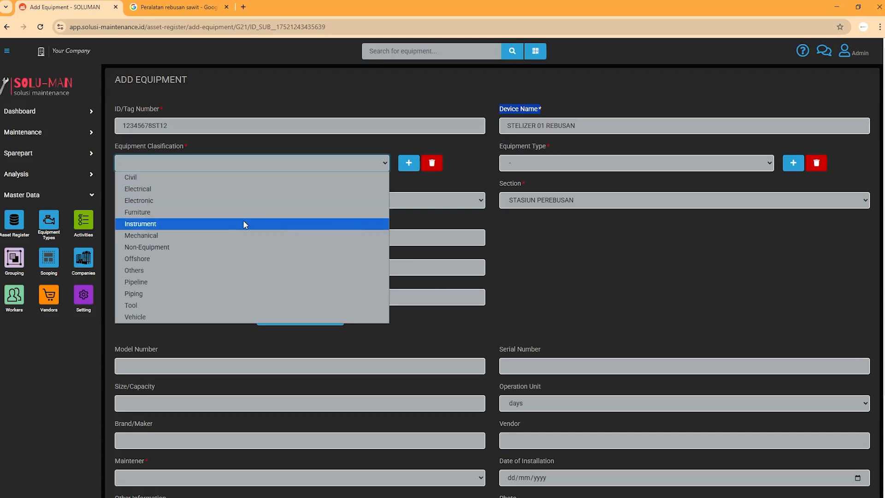
left_click(459, 181)
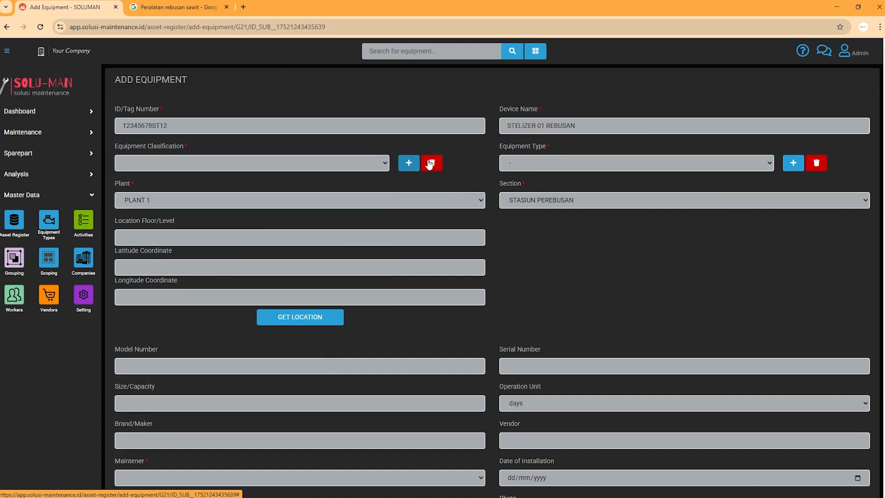
left_click(376, 165)
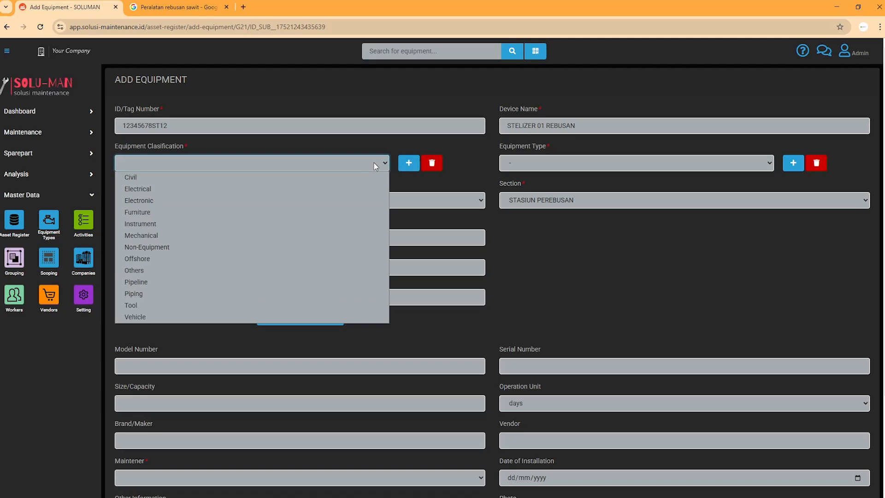
left_click(415, 160)
left_click(415, 160)
left_click(426, 93)
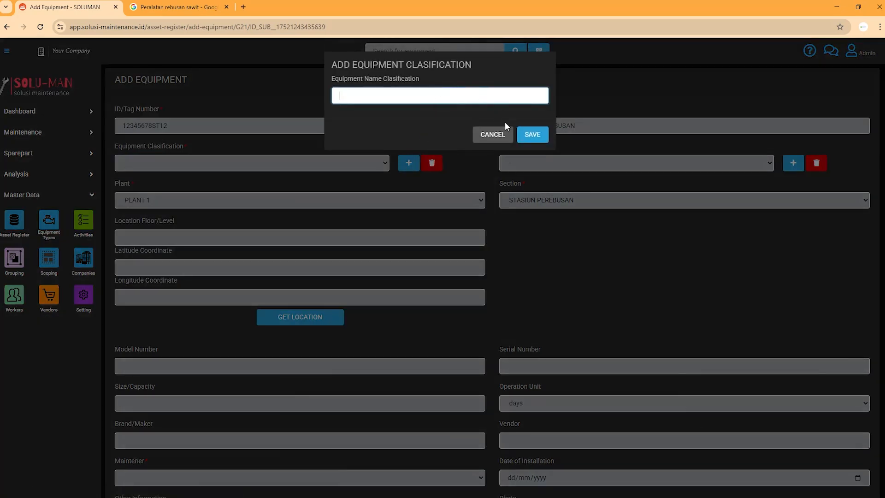
left_click(502, 134)
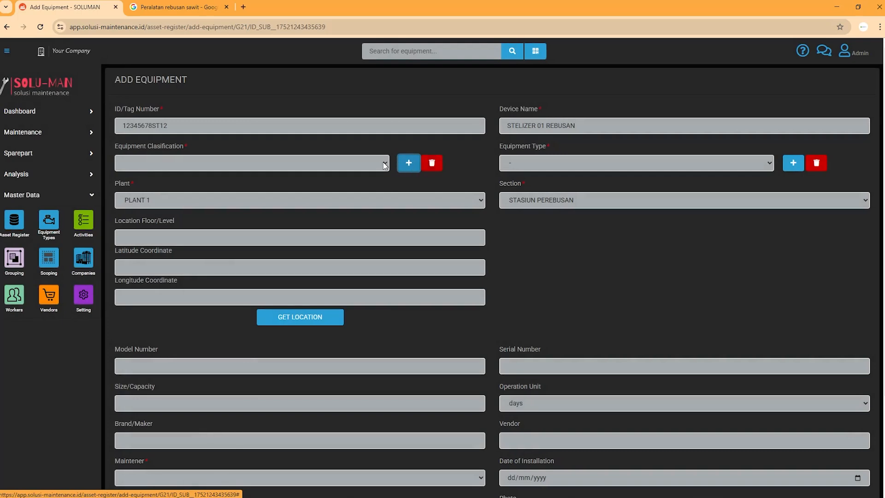
Select Mechanical as the equipment classification.
left_click(383, 162)
left_click(382, 164)
left_click(382, 164)
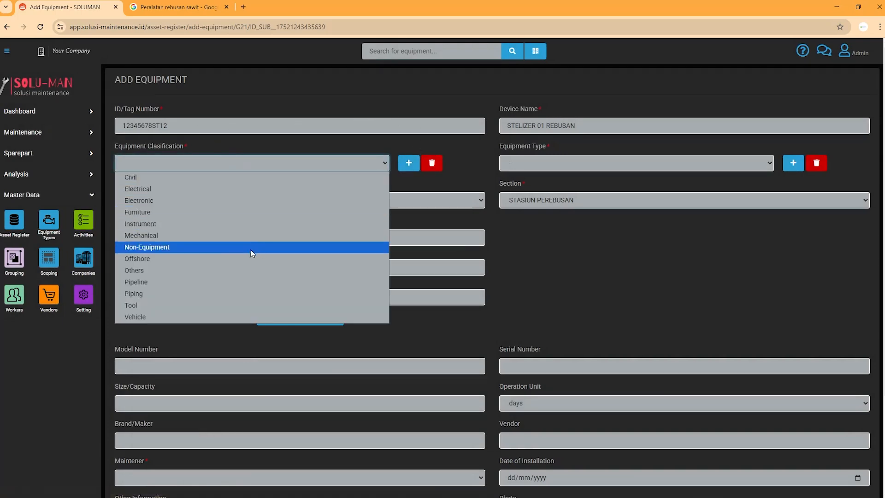
left_click(203, 235)
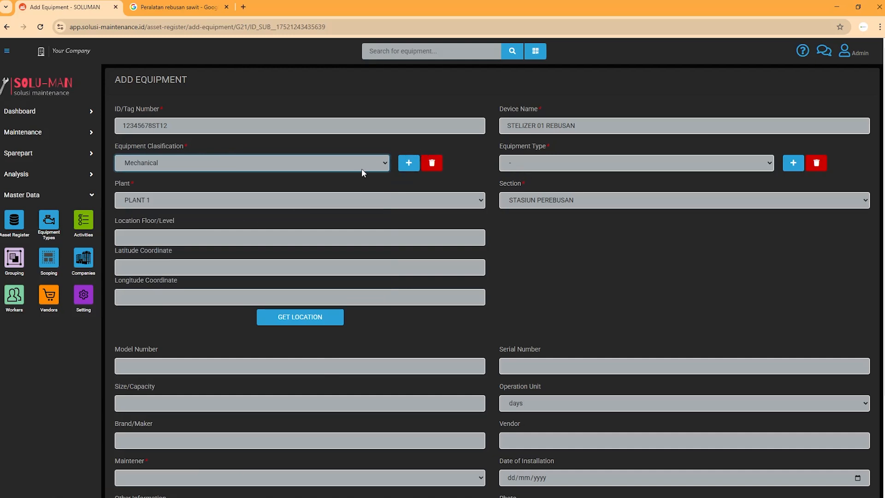
left_click(532, 166)
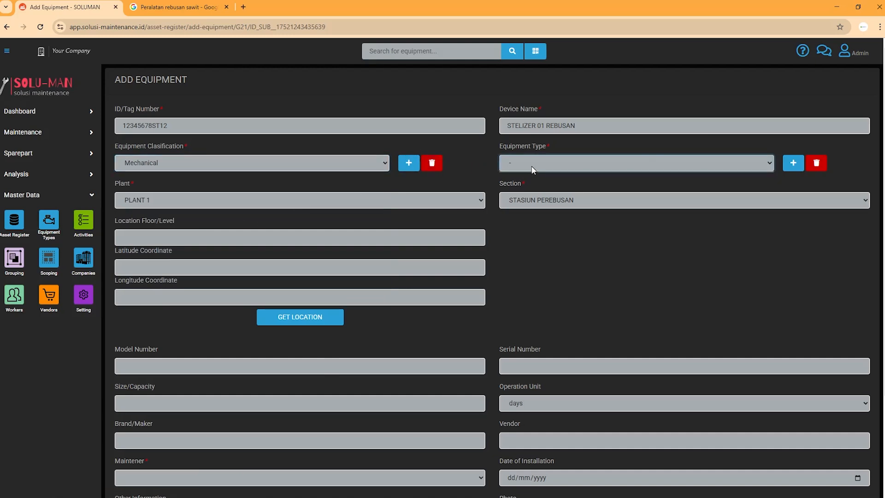
Create a new equipment type STERILIZER with maintainer company PT Permata Sawit.
left_click(781, 180)
left_click(794, 166)
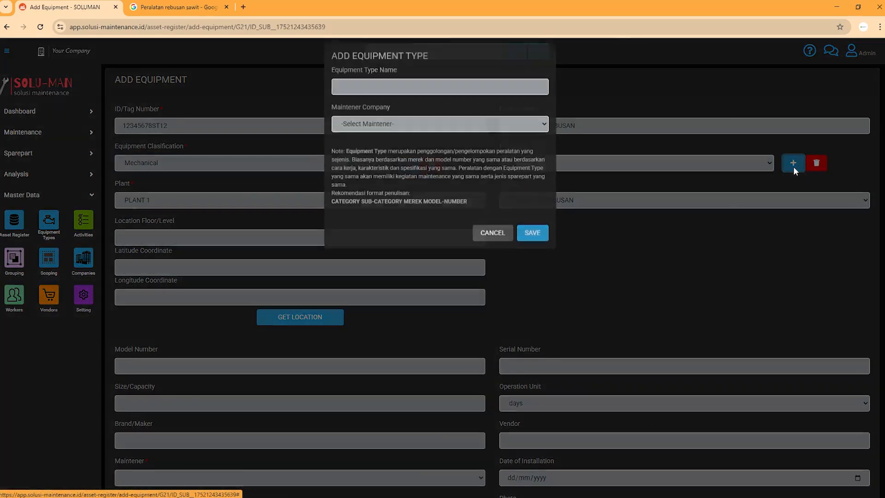
left_click(433, 135)
left_click(431, 146)
left_click(421, 97)
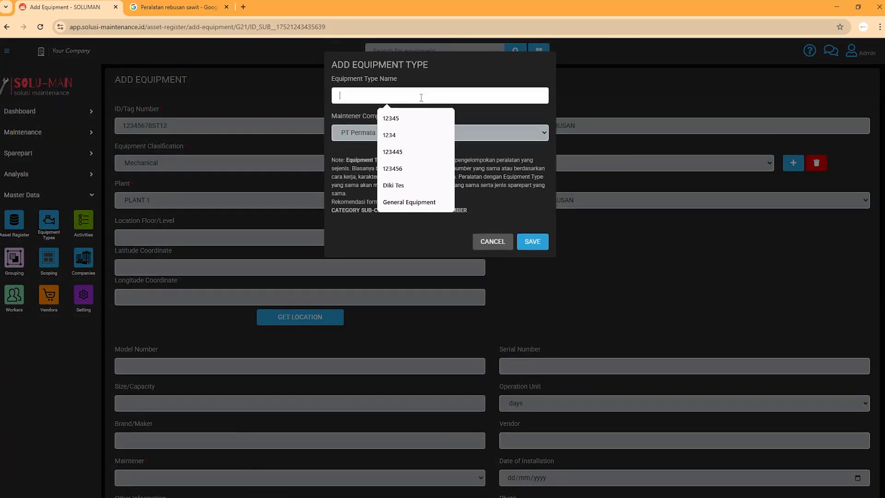
left_click(410, 202)
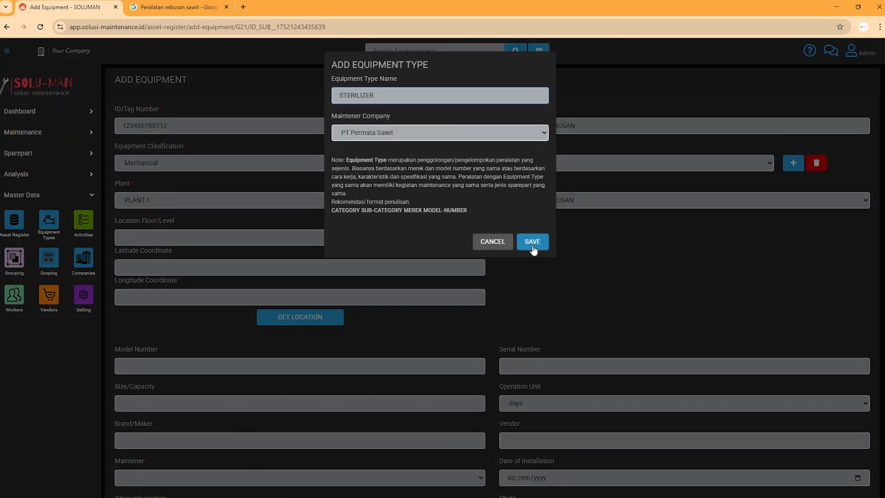
left_click(531, 243)
left_click(523, 89)
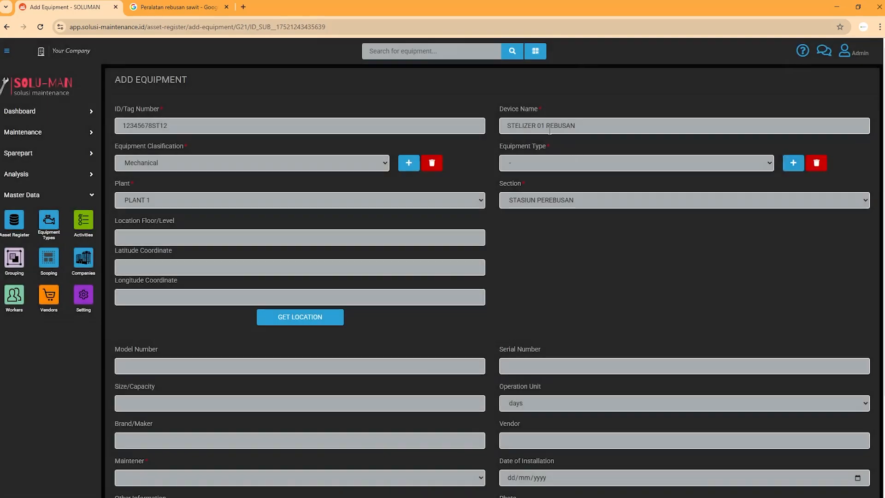
Assign STERILIZER as the equipment type.
left_click(603, 165)
left_click(607, 176)
left_click(640, 267)
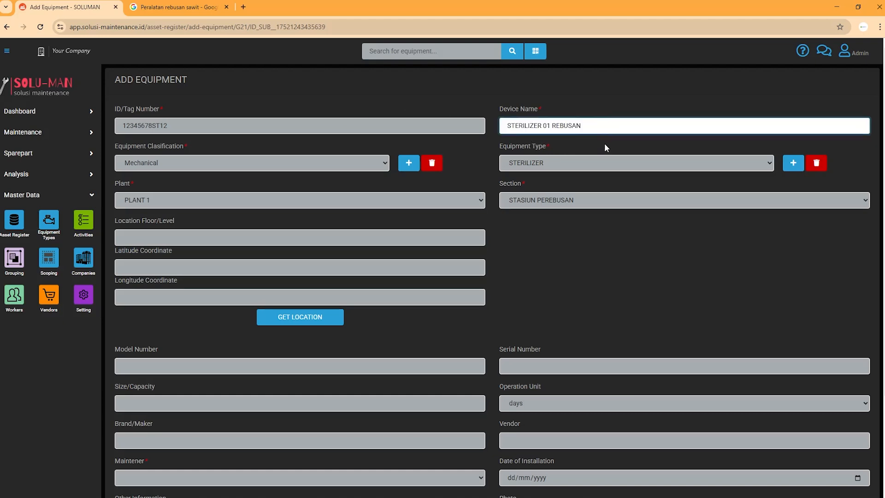
Correct the device name from STELIZER to STERILIZER 01 REBUSAN.
left_click(605, 148)
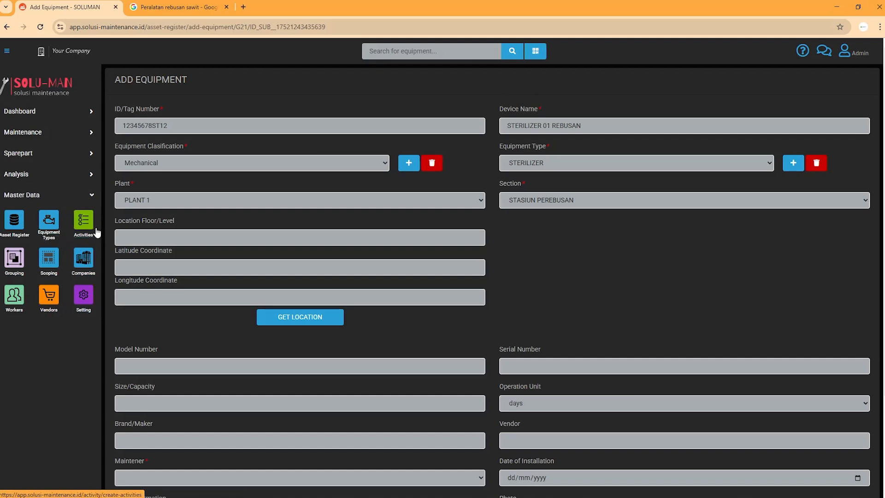
Set Plant to PLANT 1 and Section to STASIUN PEREBUSAN.
left_click(241, 192)
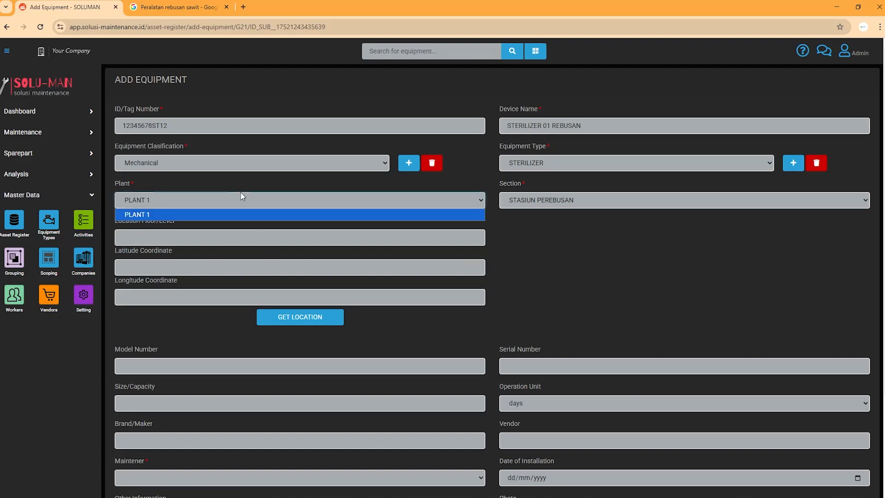
left_click(241, 192)
left_click(241, 197)
left_click(250, 213)
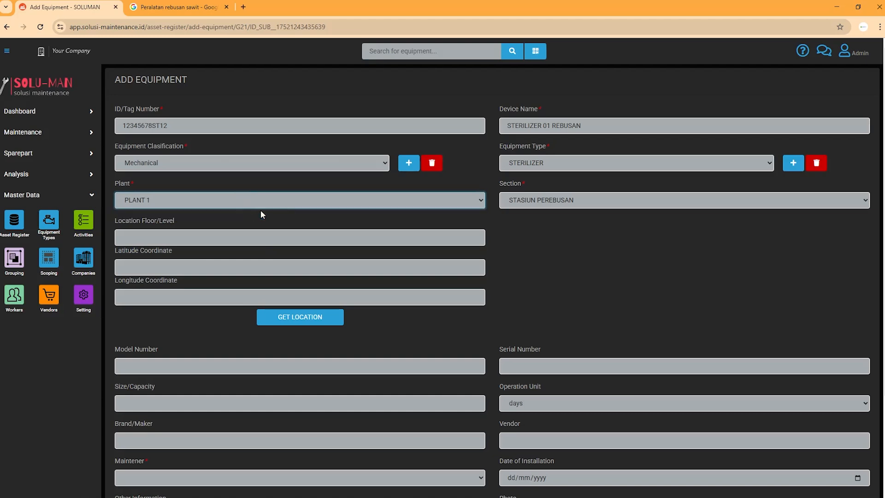
left_click(551, 197)
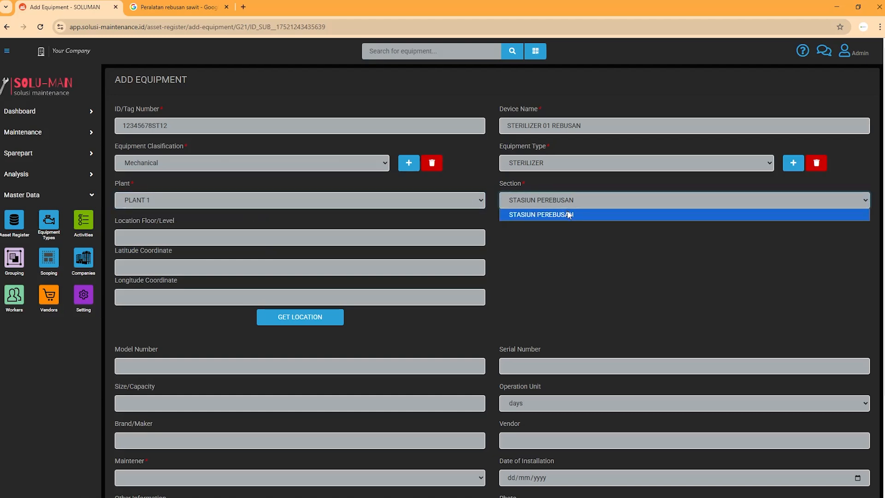
left_click(566, 214)
Set Location Floor/Level to 1 and request coordinates from the current location.
left_click(312, 234)
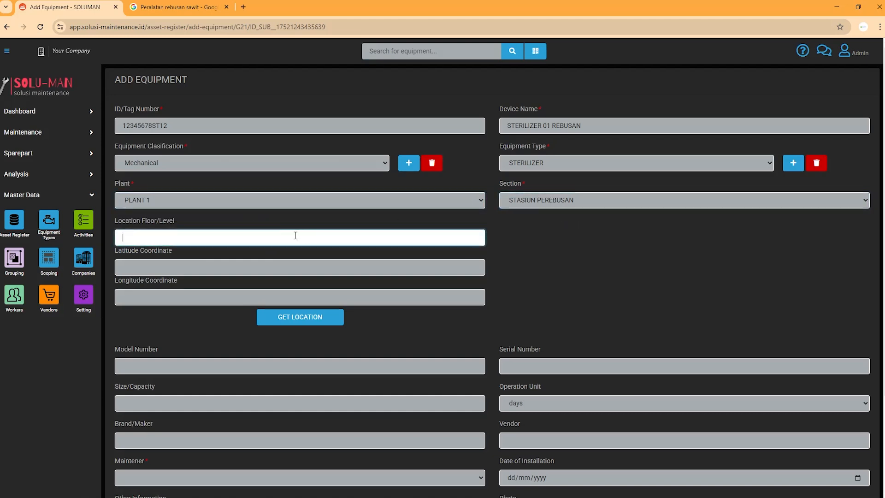
left_click(236, 258)
left_click(234, 291)
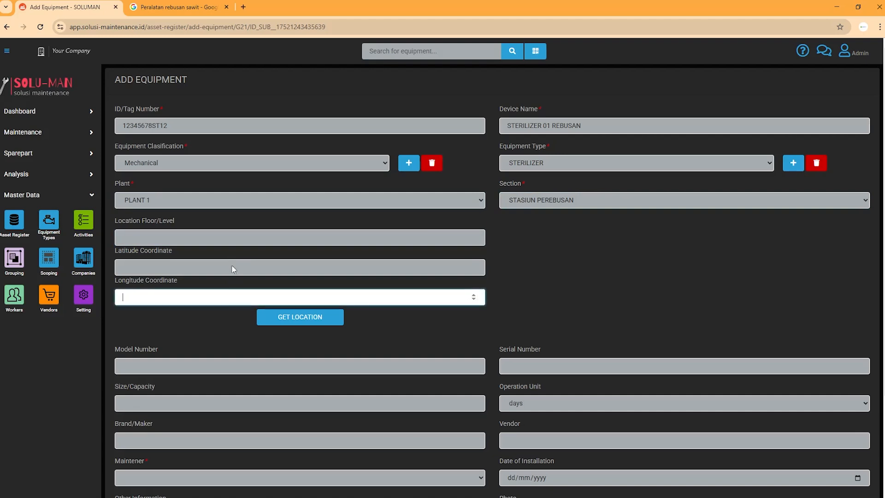
left_click(232, 254)
left_click(238, 265)
left_click(261, 295)
left_click(269, 270)
left_click(244, 242)
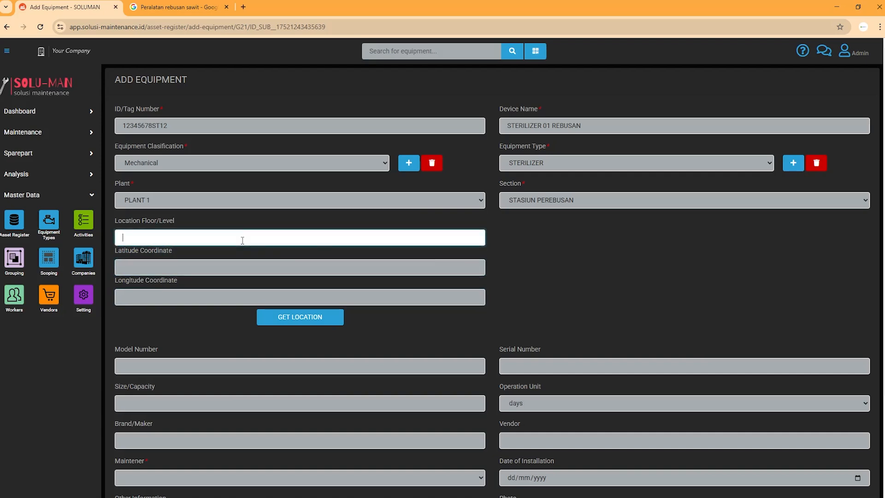
left_click(455, 317)
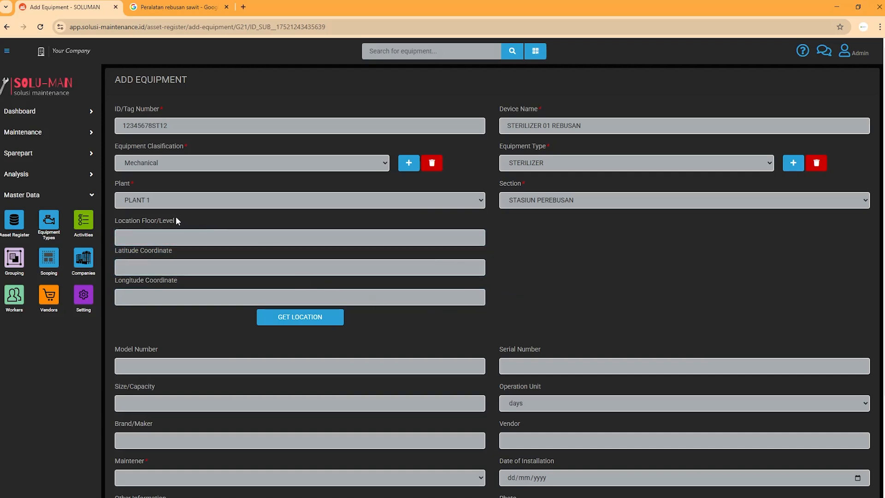
left_click(167, 238)
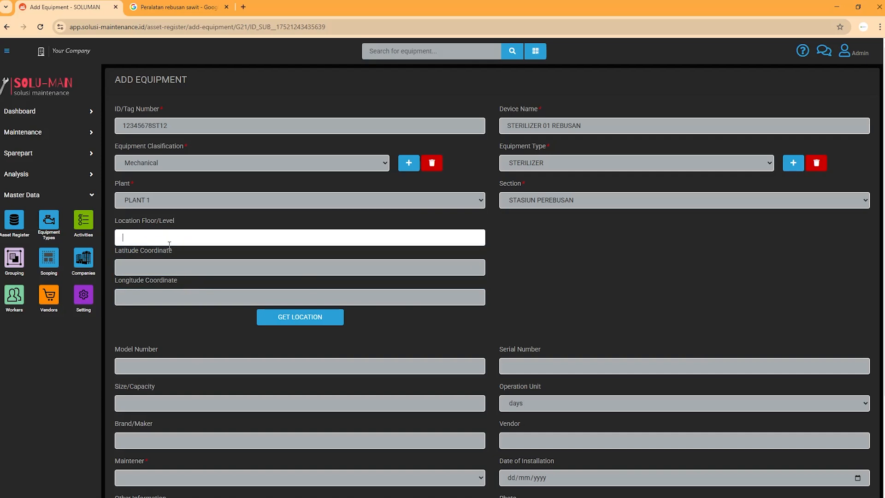
left_click(180, 267)
left_click(192, 299)
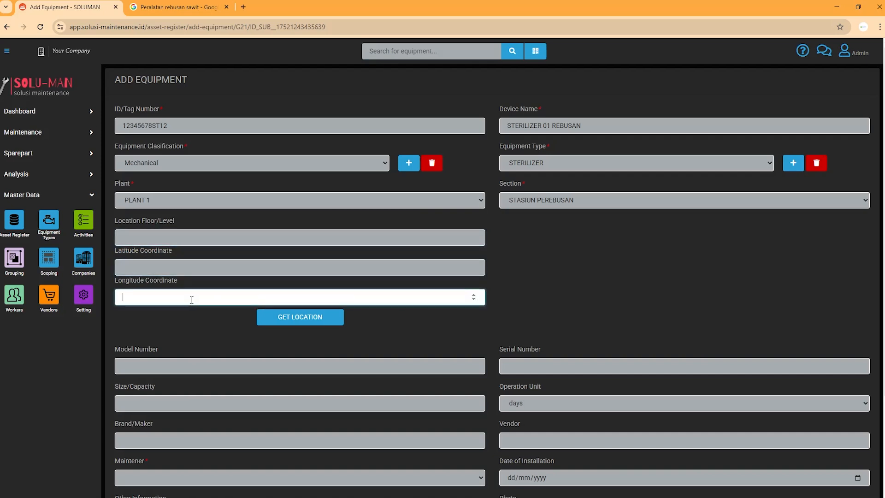
left_click(321, 322)
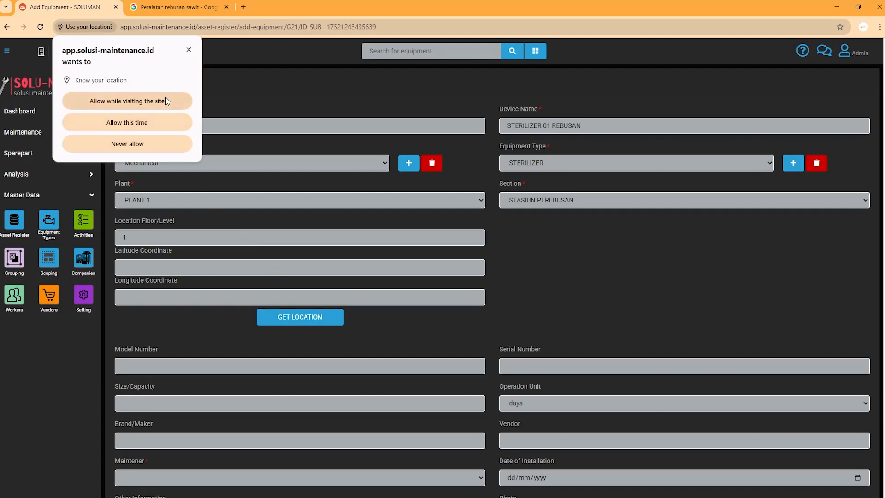
Allow location access so latitude and longitude fill in, then pan the map around the marker.
left_click(167, 102)
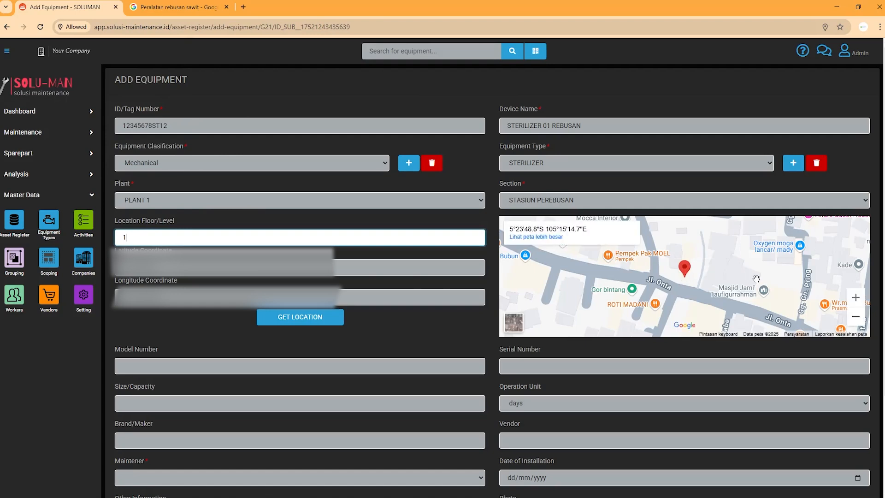
left_click(718, 295)
left_click_drag(718, 294, 733, 248)
mouse_move(745, 268)
left_mouse_down()
mouse_move(725, 307)
mouse_move(717, 364)
mouse_move(629, 372)
mouse_move(684, 219)
left_mouse_up()
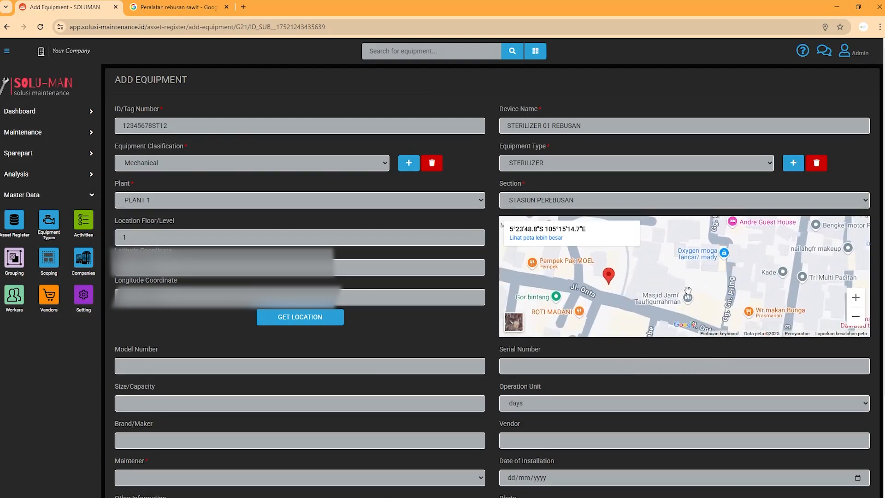
left_click_drag(687, 295, 723, 303)
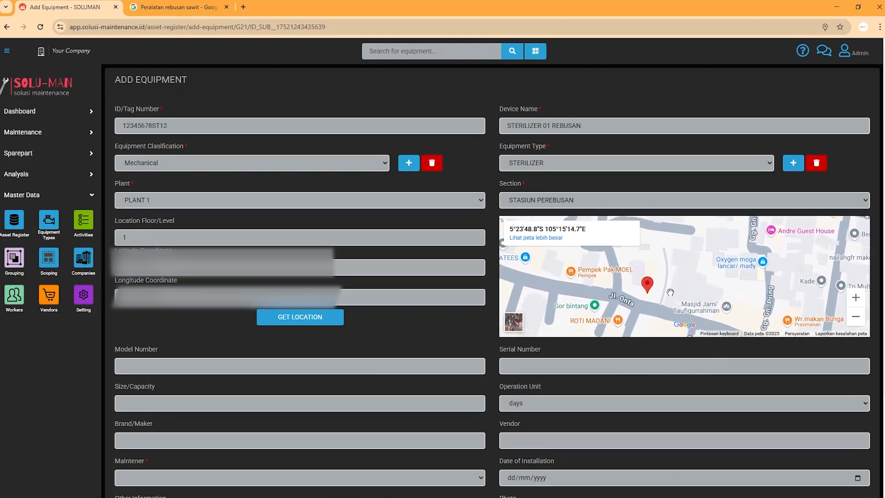
Review the Model Number, Size/Capacity, Serial Number and Brand/Maker fields, leaving them blank.
scroll(667, 289, "down", 2)
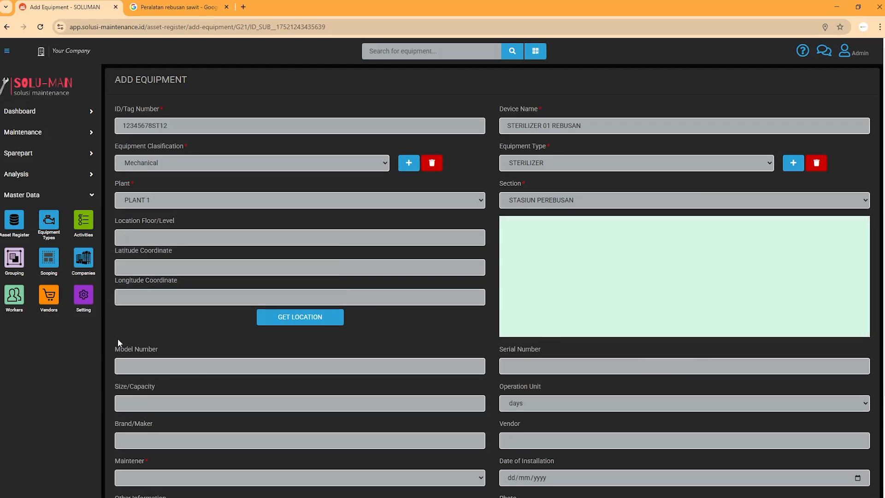
scroll(125, 329, "down", 1)
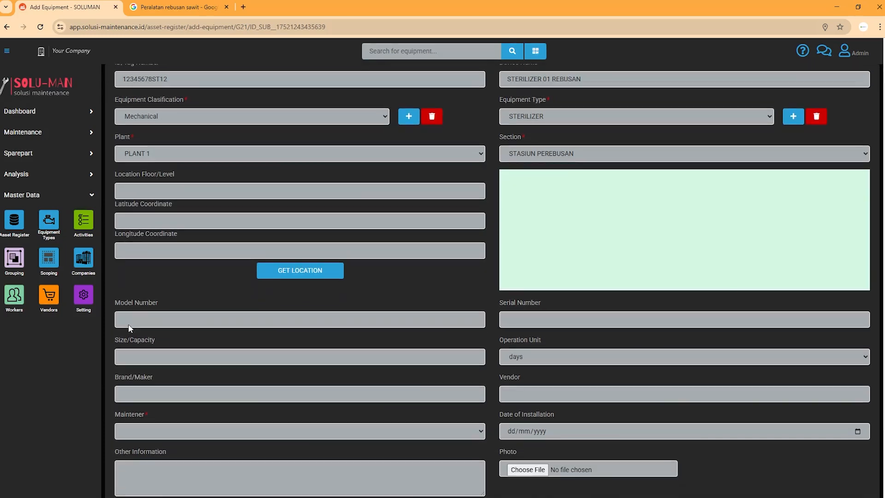
left_click(144, 323)
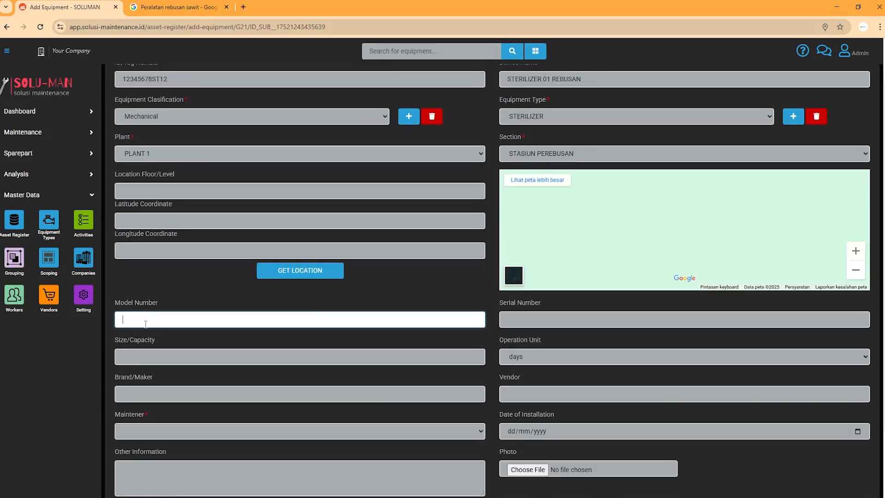
left_click(152, 356)
left_click_drag(159, 337, 114, 343)
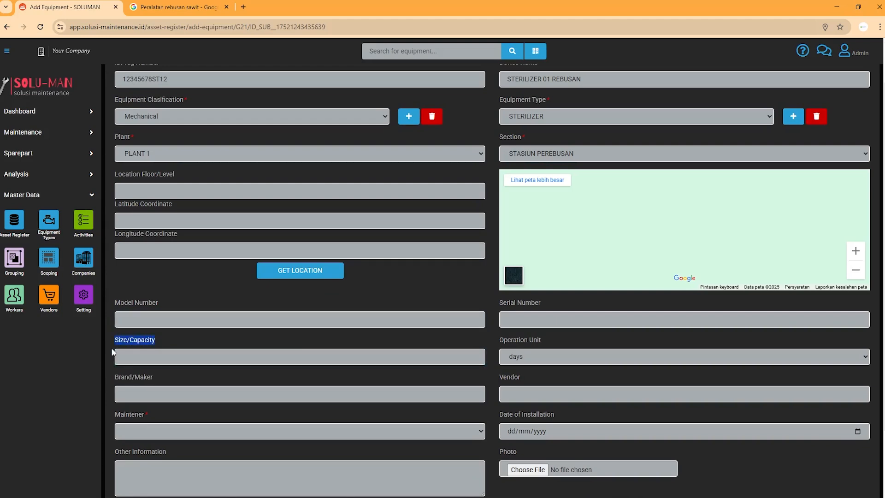
left_click(581, 318)
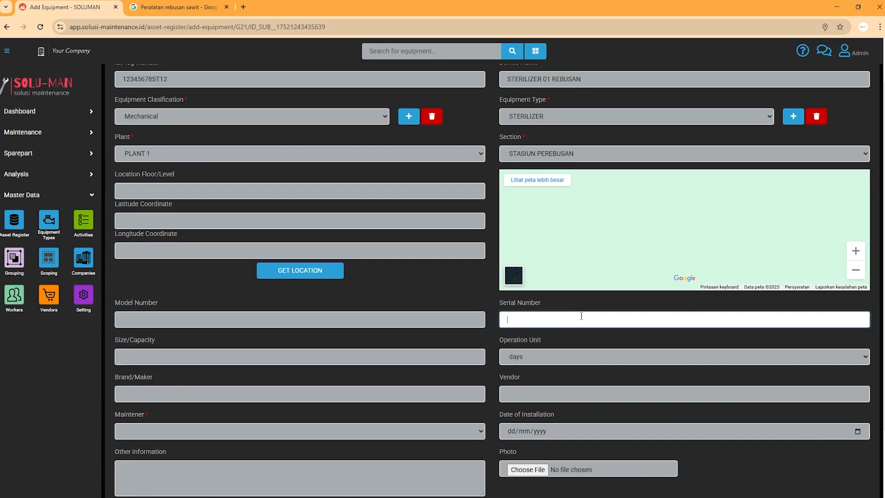
left_click(209, 392)
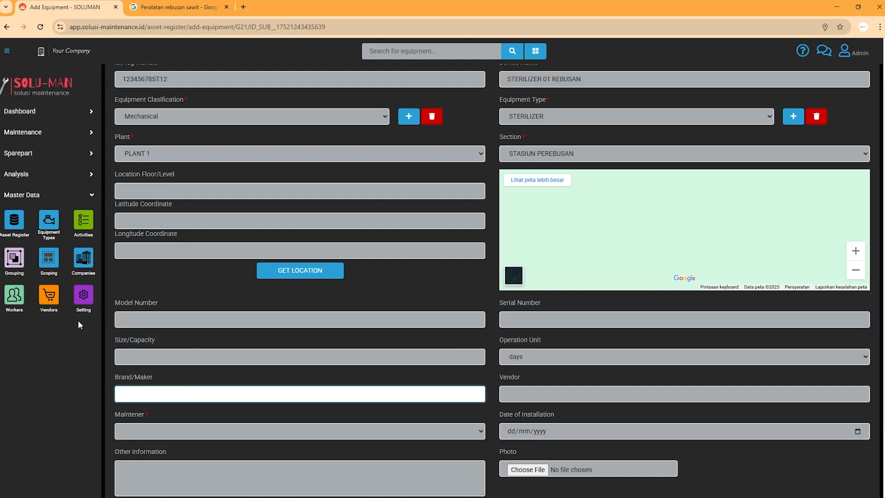
scroll(217, 85, "up", 2)
scroll(264, 331, "down", 4)
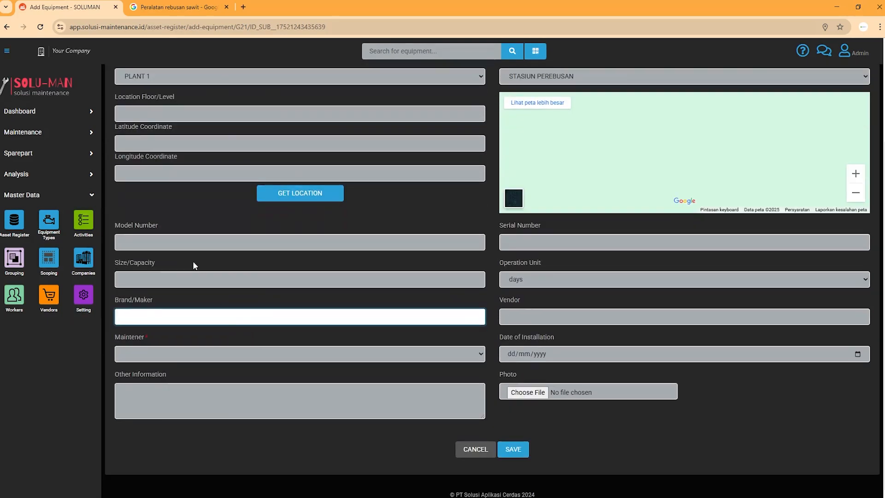
scroll(194, 263, "up", 2)
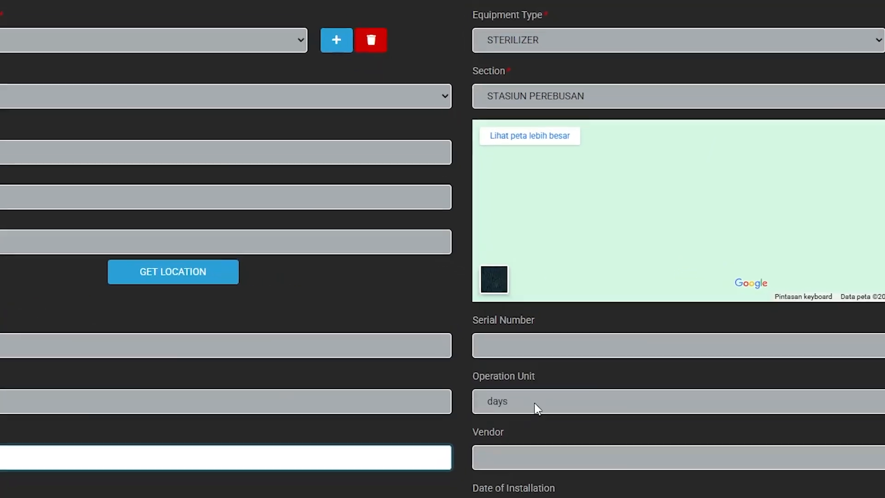
Try hours and then days as the operation unit.
left_click(540, 374)
left_click(519, 412)
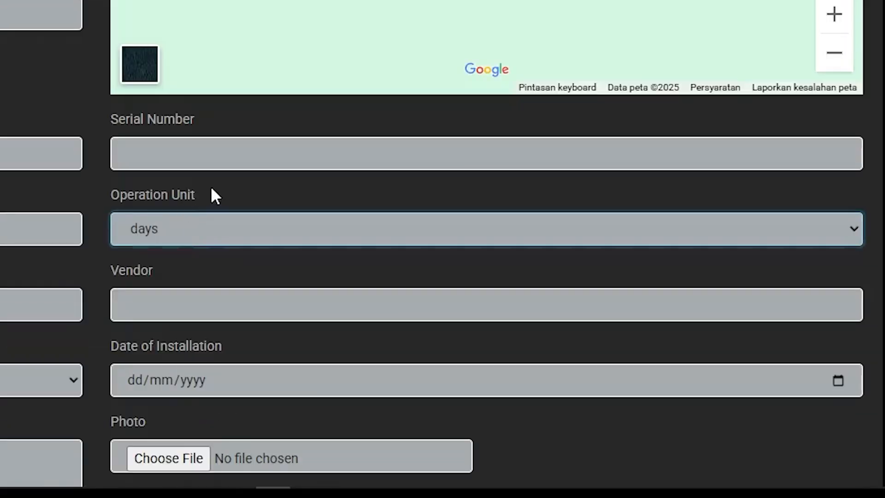
left_click_drag(536, 376, 471, 363)
left_click(20, 194)
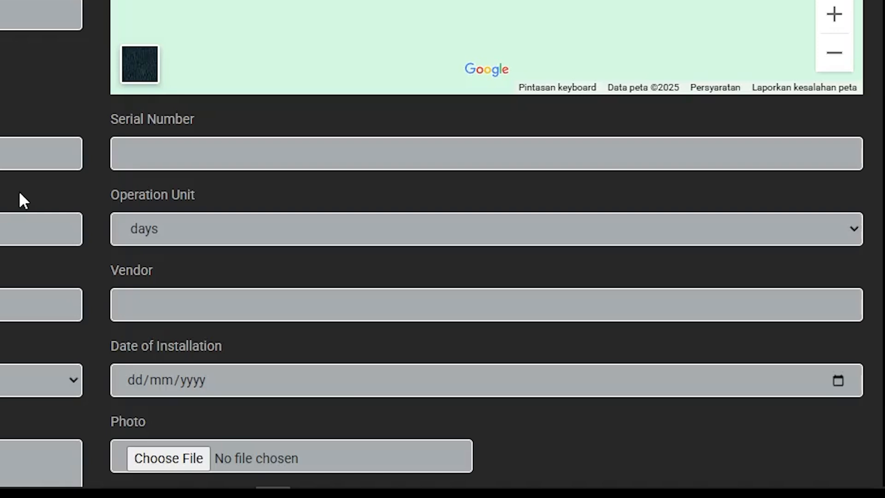
left_click(195, 237)
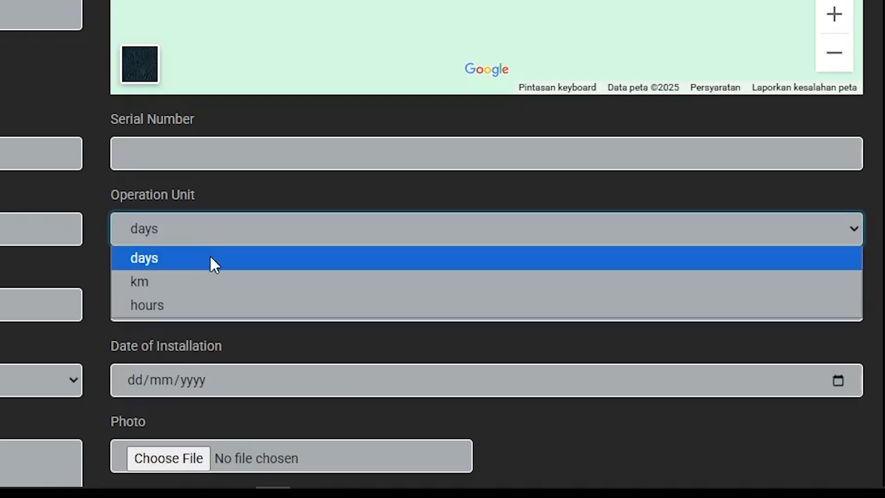
left_click(239, 305)
left_click(218, 227)
left_click(240, 257)
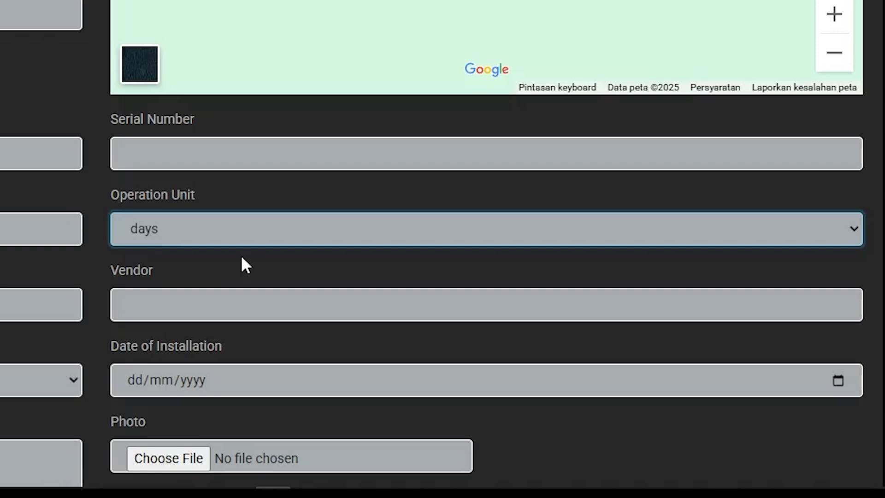
Set the operation unit to km.
left_click(229, 237)
left_click(226, 257)
left_click(214, 231)
left_click(241, 284)
scroll(240, 282, "up", 1)
scroll(198, 40, "down", 5)
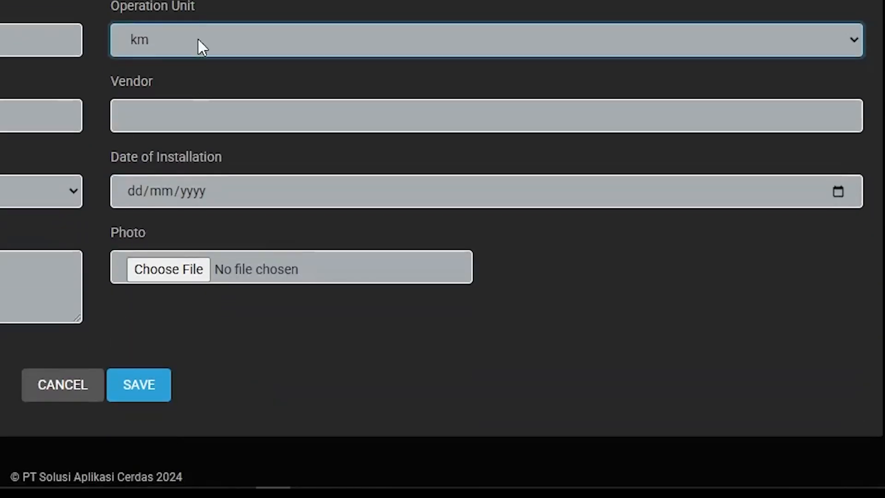
left_click(180, 37)
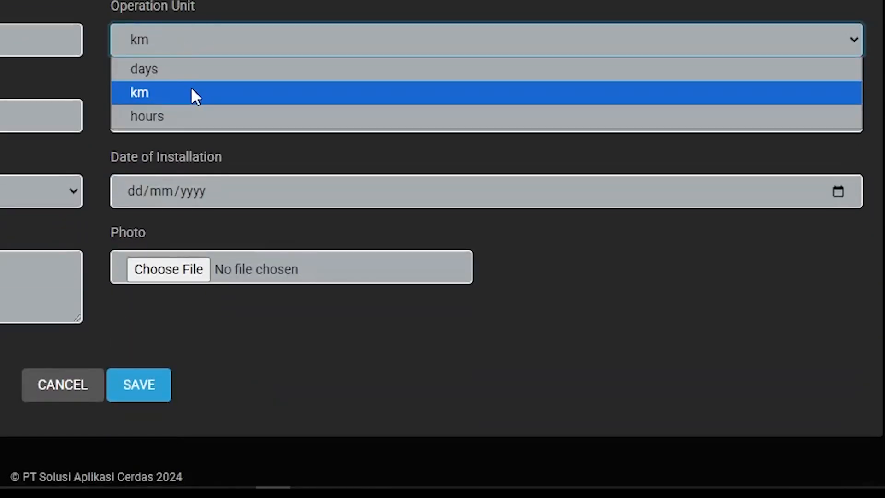
left_click(192, 91)
left_click(194, 44)
left_click(223, 117)
left_click(167, 36)
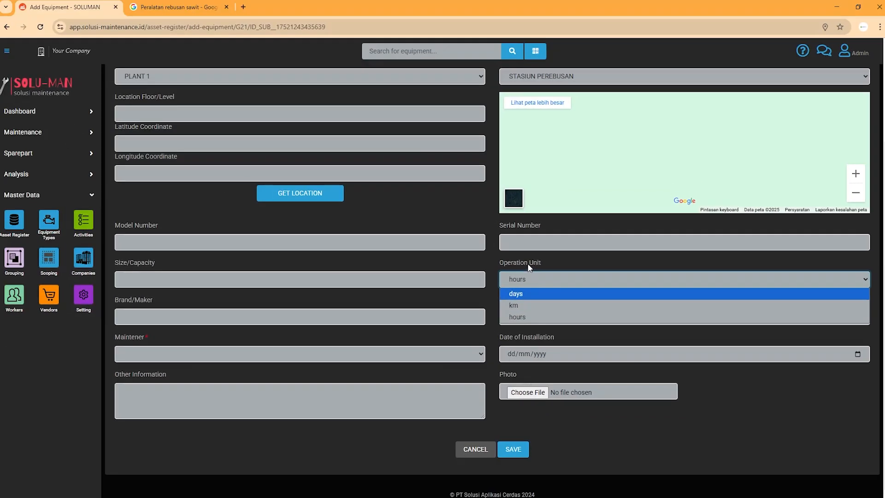
left_click(529, 266)
left_click(541, 281)
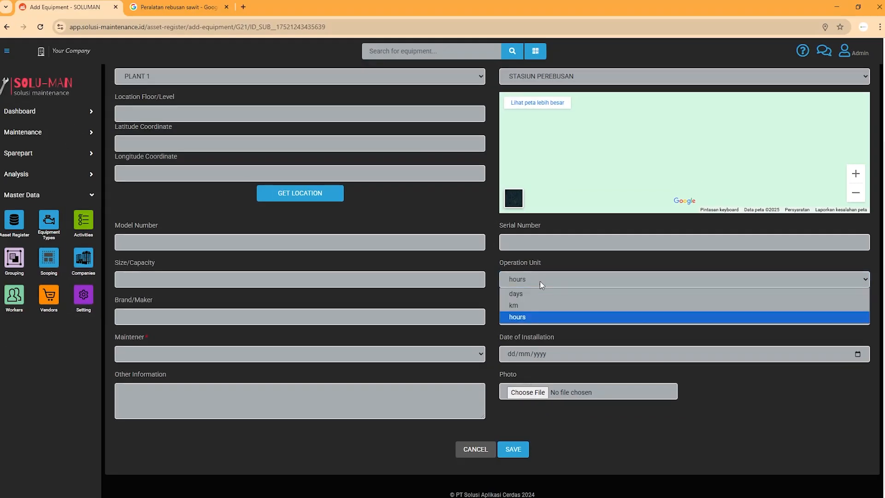
left_click(544, 294)
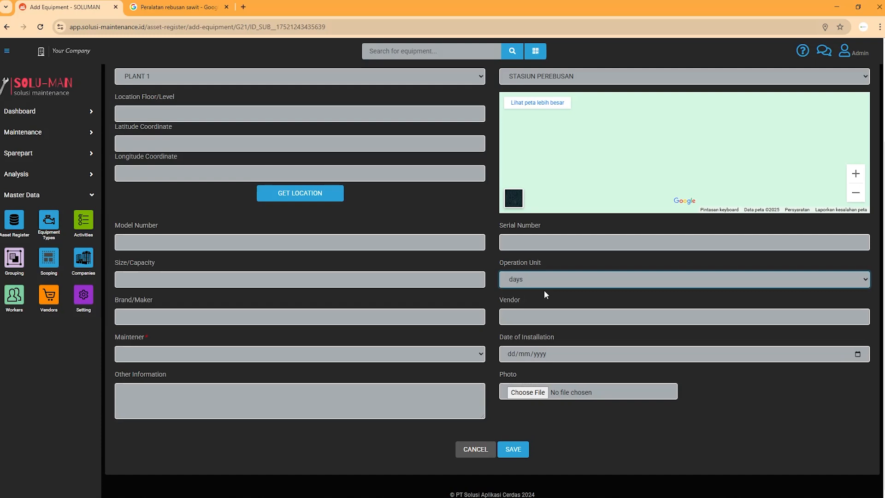
left_click(447, 316)
key("Tab")
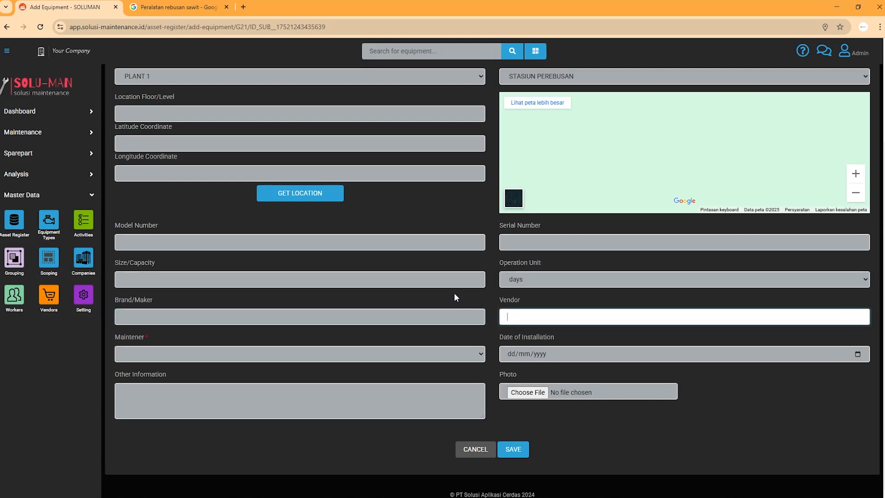
left_click(445, 279)
left_click(429, 239)
left_click(553, 243)
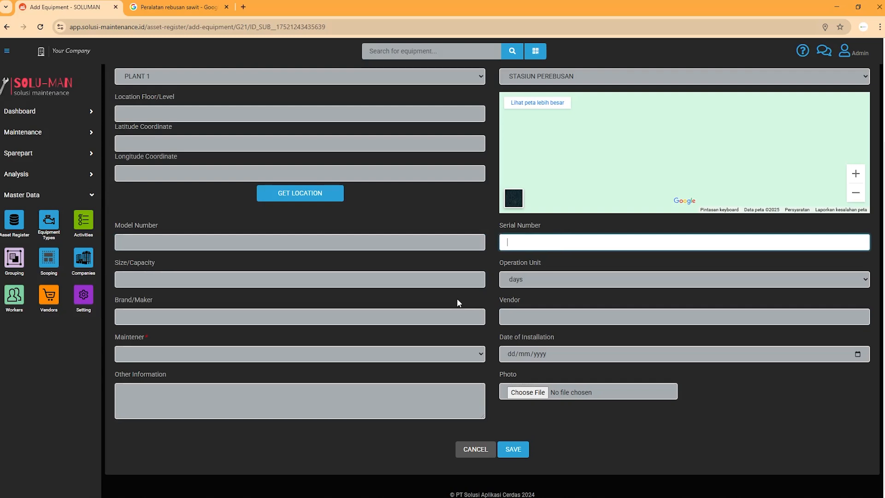
Choose PT Permata Sawit from the Maintener dropdown.
left_click(316, 352)
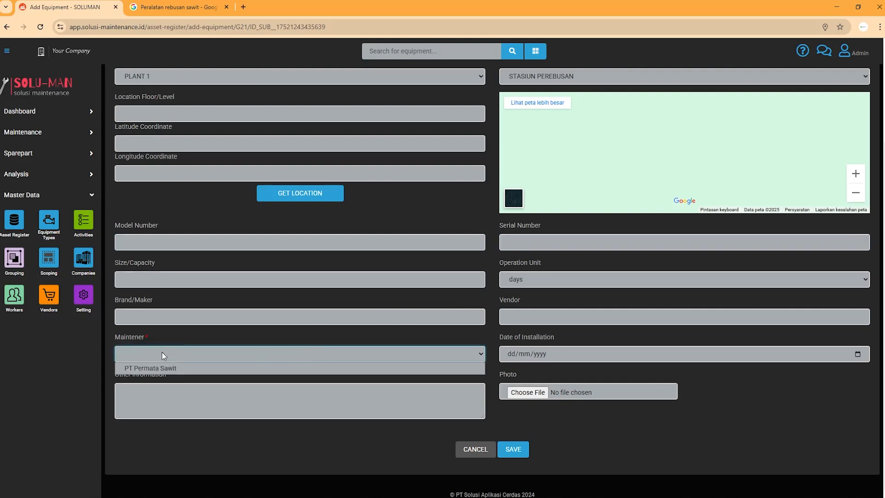
left_click_drag(149, 337, 142, 337)
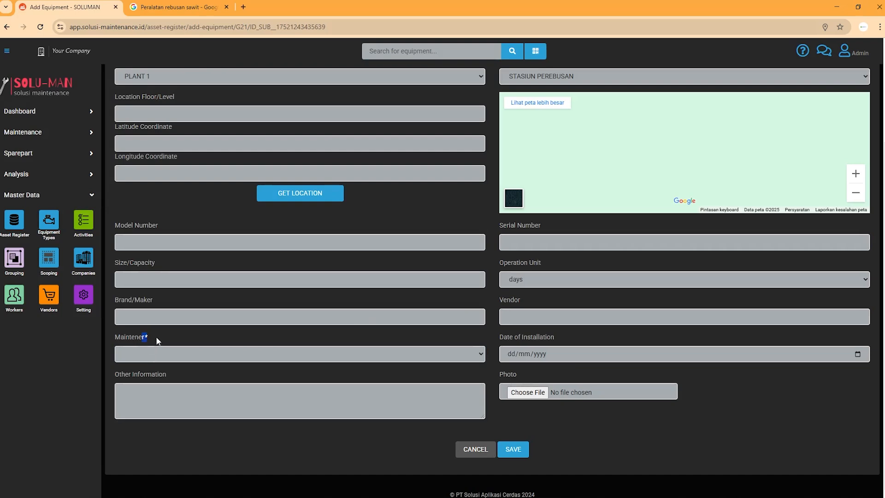
scroll(156, 339, "up", 3)
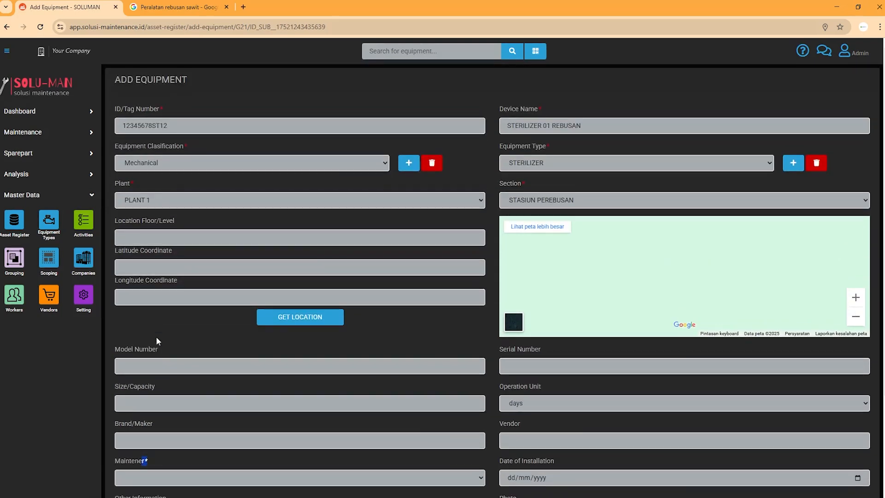
scroll(162, 353, "down", 3)
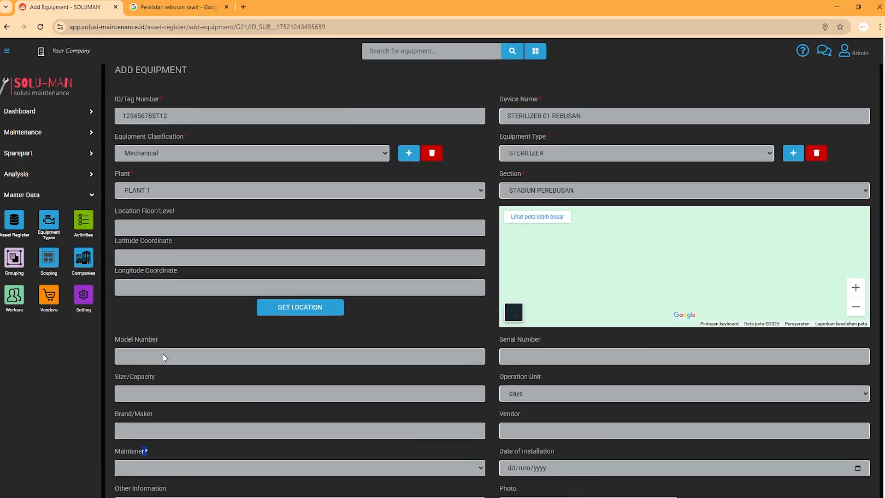
left_click(162, 354)
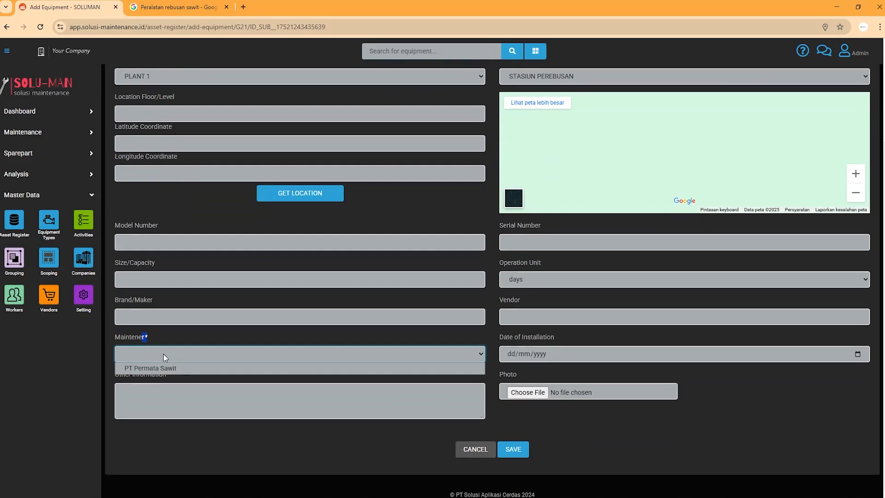
left_click(186, 338)
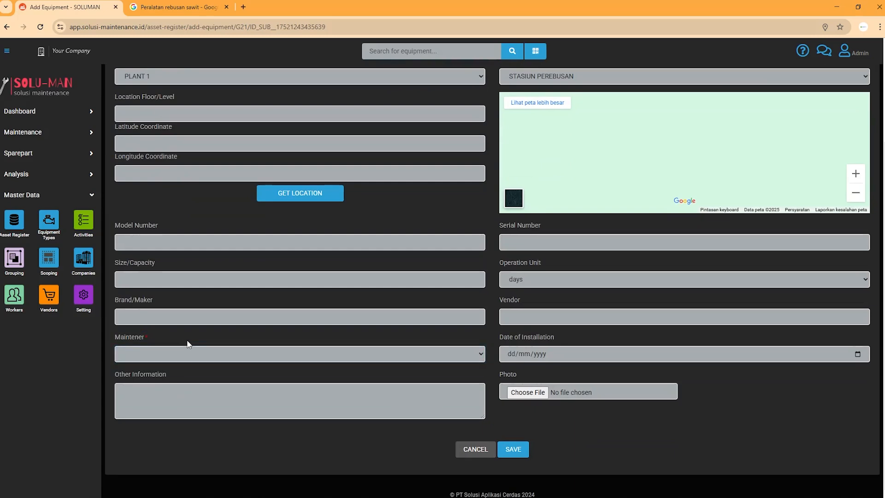
scroll(187, 343, "up", 3)
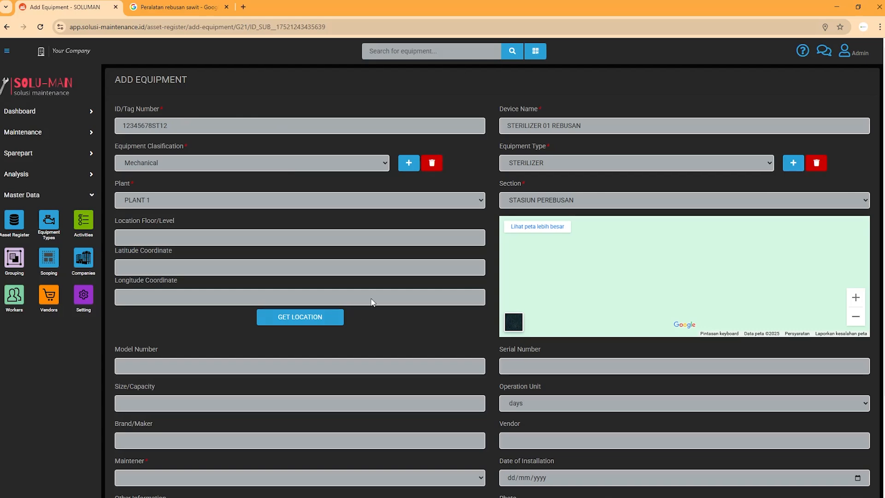
scroll(213, 174, "down", 3)
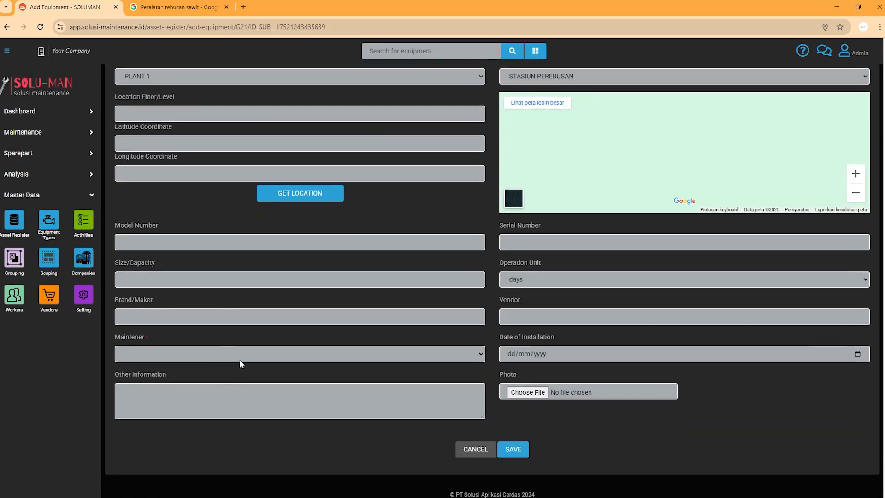
left_click(240, 363)
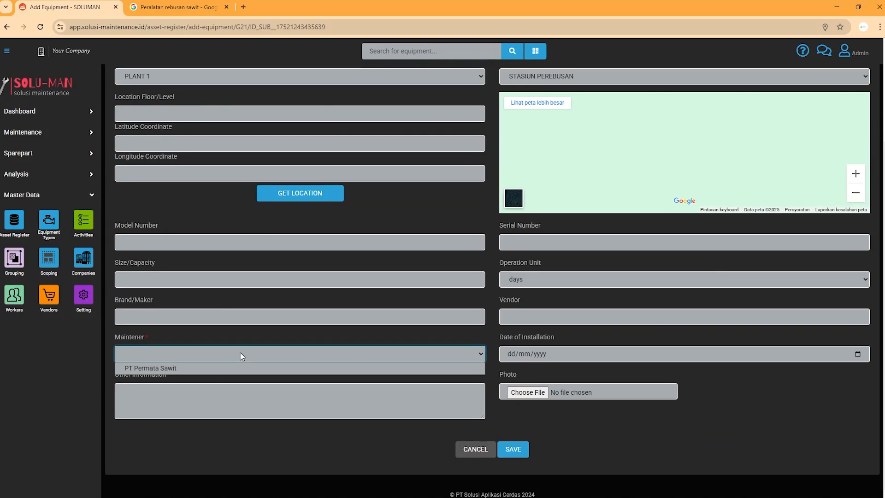
left_click(216, 367)
Recheck the maintainer list and close it, keeping PT Permata Sawit selected.
scroll(266, 307, "up", 3)
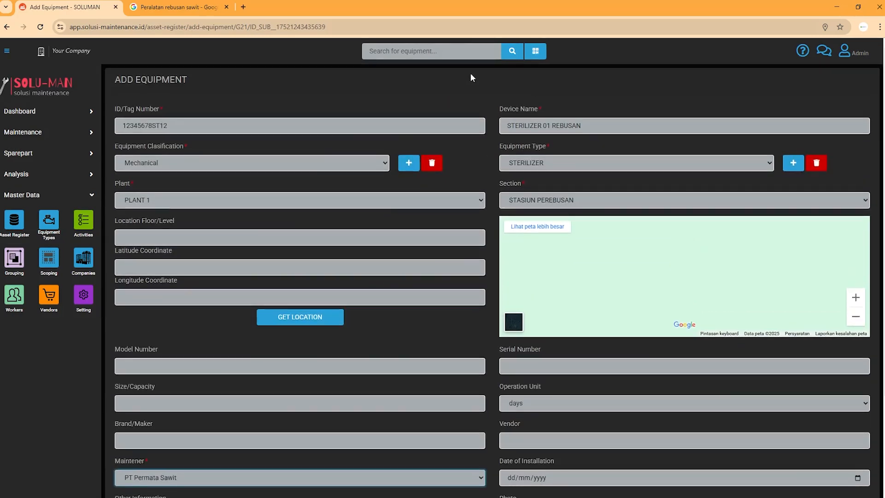
scroll(390, 145, "down", 3)
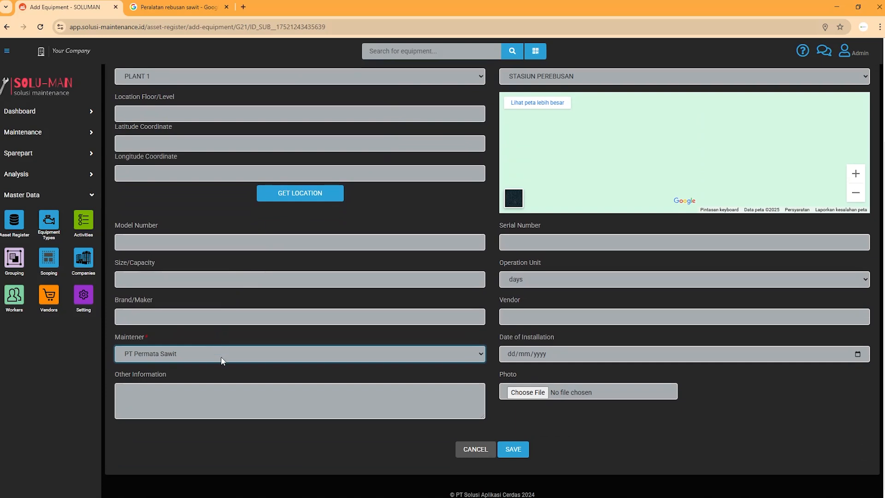
left_click(220, 356)
left_click(221, 356)
scroll(232, 342, "up", 3)
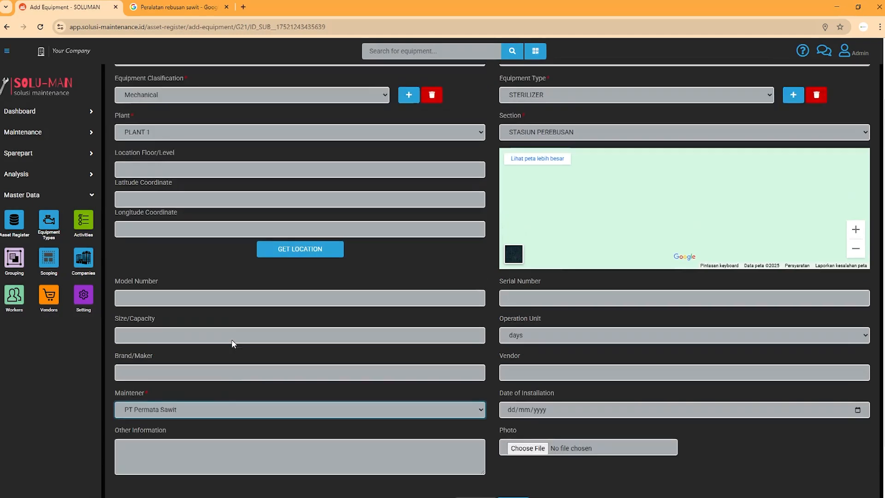
scroll(232, 341, "down", 3)
left_click(221, 352)
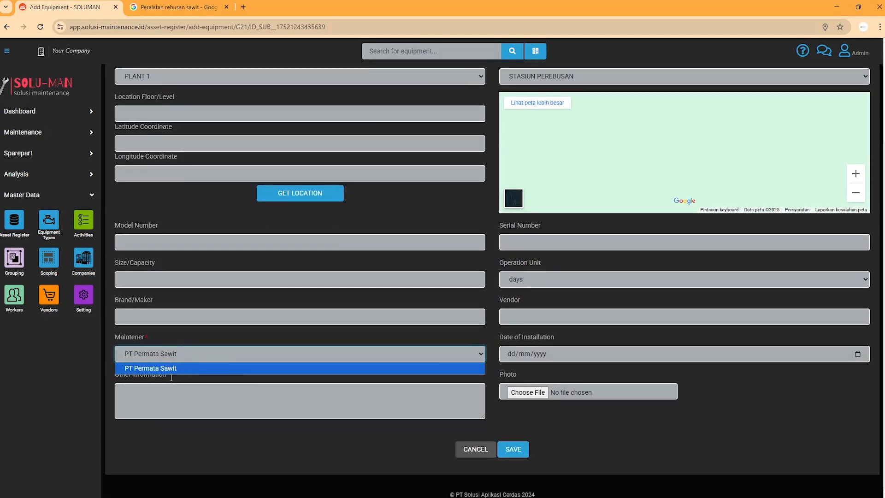
left_click(193, 333)
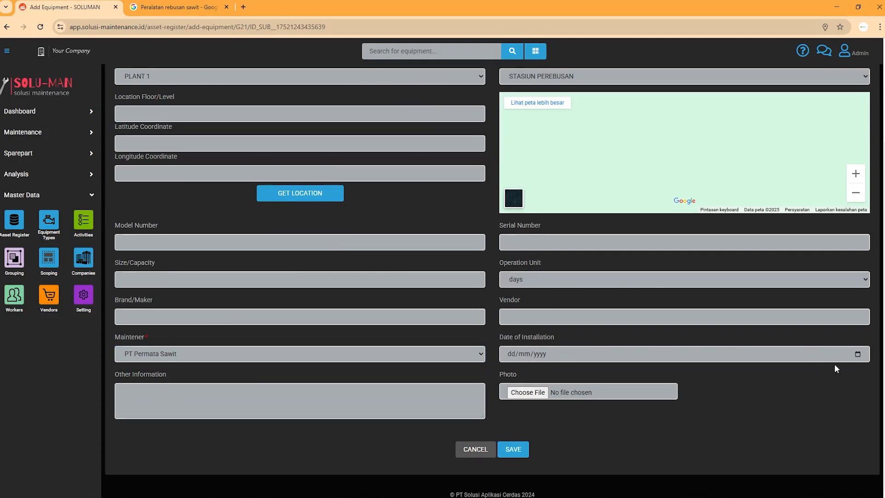
Set Date of Installation to 10/04/2025 by stepping the calendar back to April 2025.
scroll(769, 288, "up", 3)
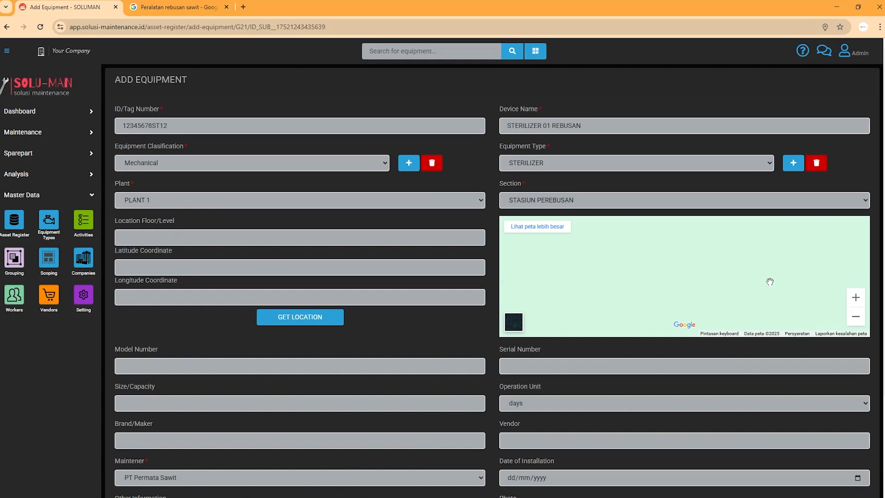
scroll(770, 282, "down", 3)
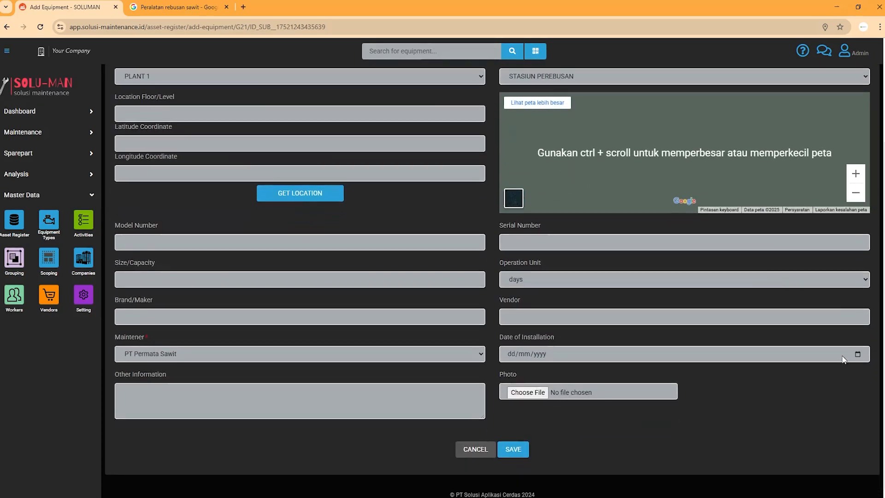
left_click(857, 353)
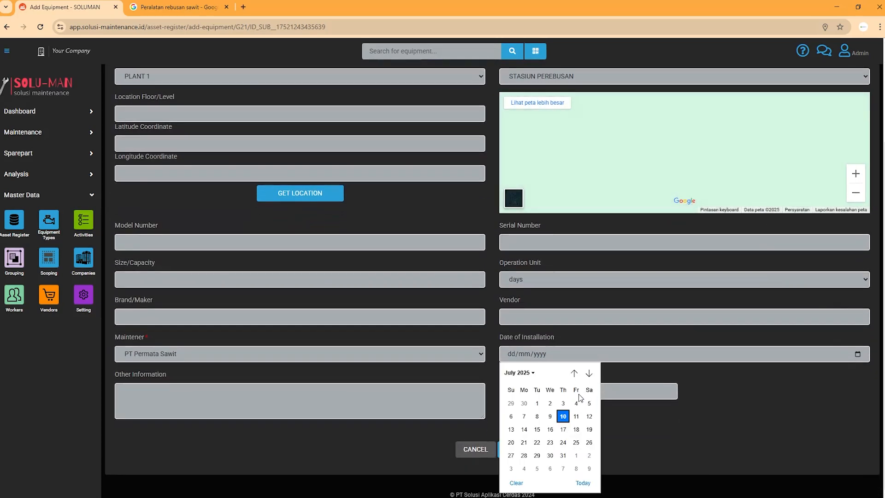
left_click(574, 373)
left_click(574, 372)
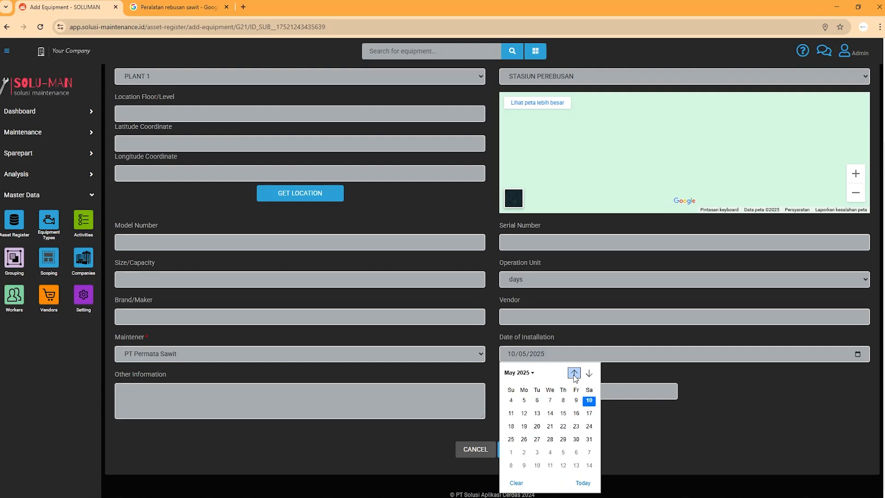
left_click(574, 373)
left_click(563, 407)
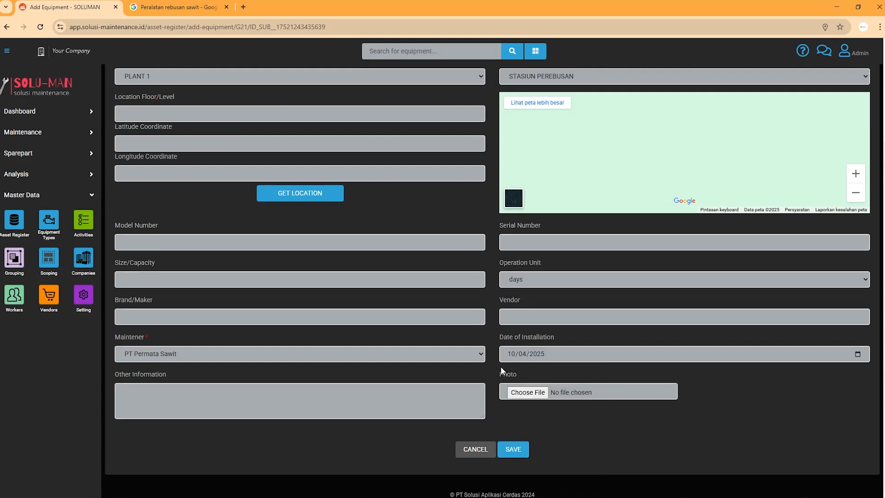
left_click(216, 403)
Attach the gear image from Downloads as the equipment photo.
scroll(216, 403, "up", 3)
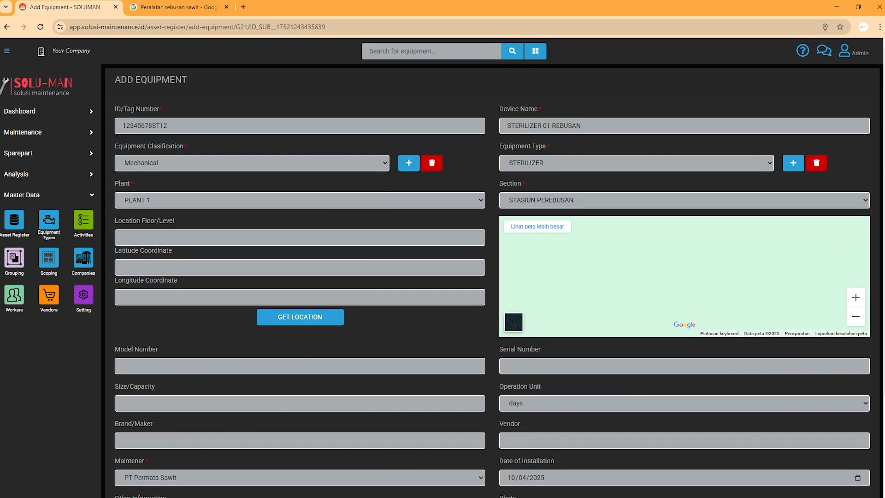
scroll(177, 217, "down", 3)
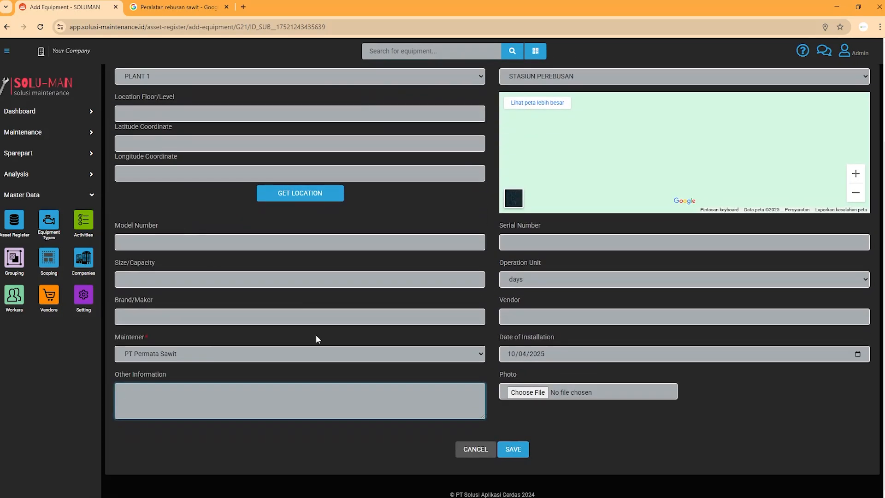
scroll(504, 190, "up", 3)
scroll(489, 363, "down", 3)
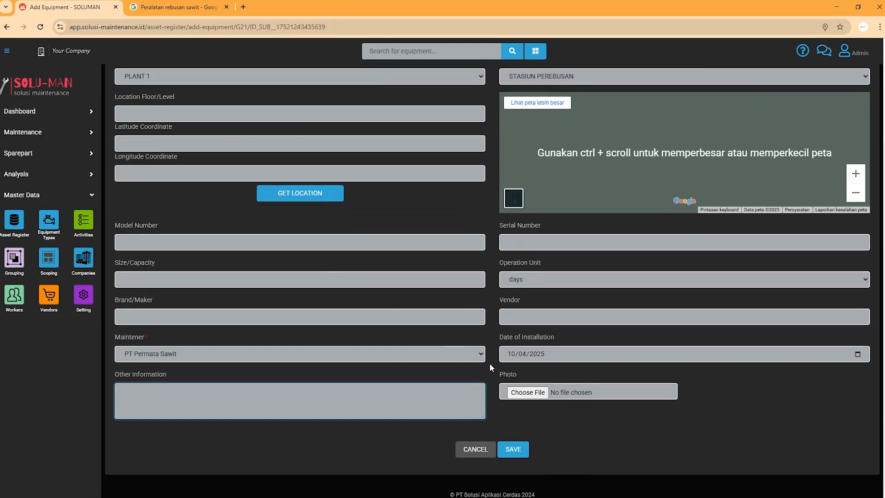
left_click(541, 395)
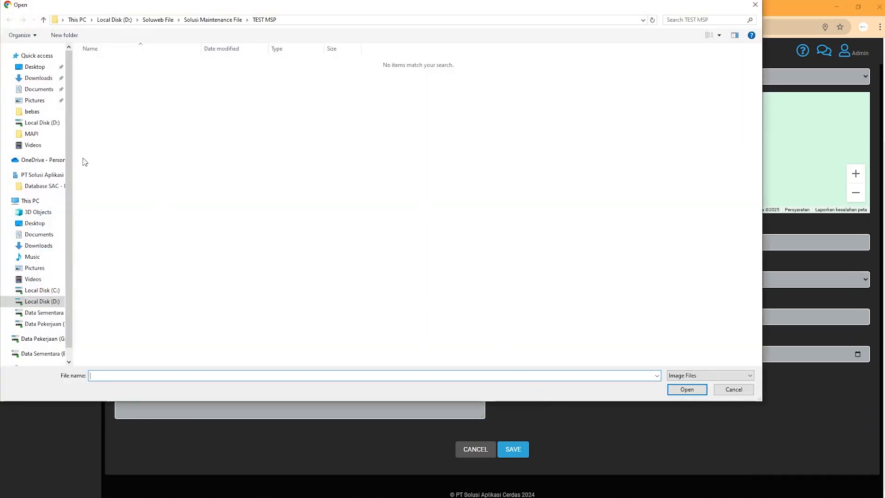
left_click(41, 78)
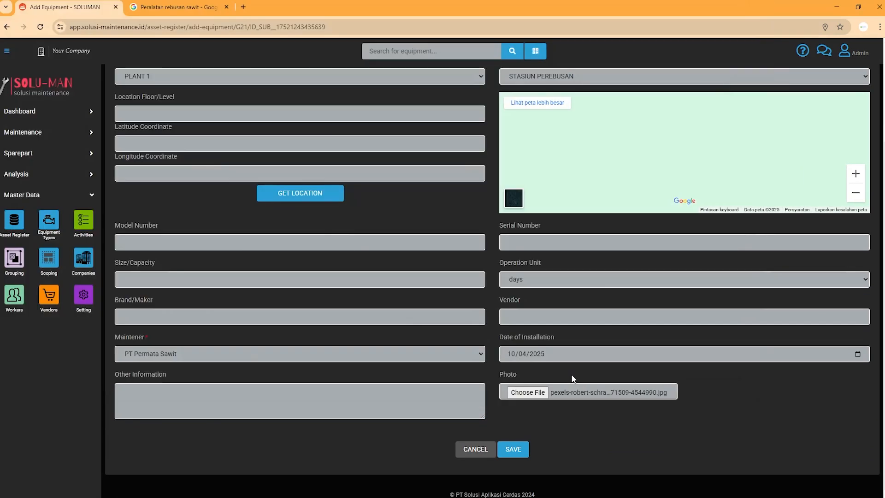
scroll(557, 387, "up", 3)
scroll(557, 386, "down", 3)
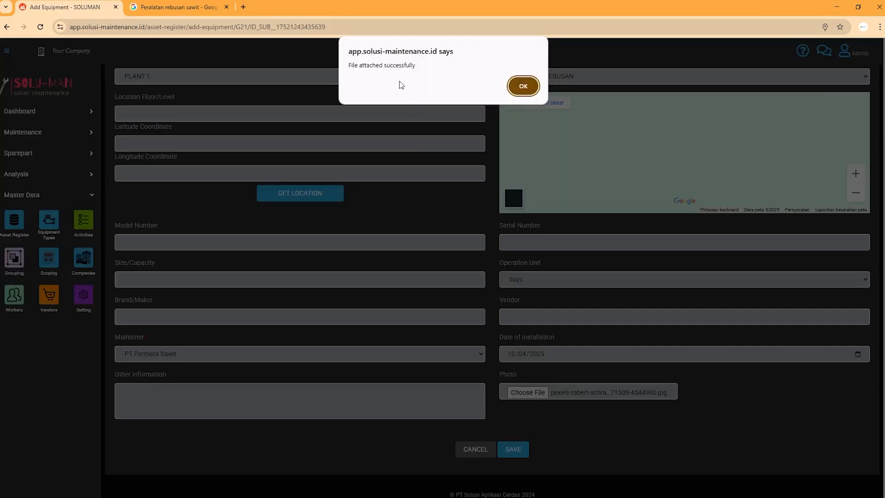
left_click(522, 87)
Save the STERILIZER 01 REBUSAN equipment record.
scroll(644, 342, "down", 3)
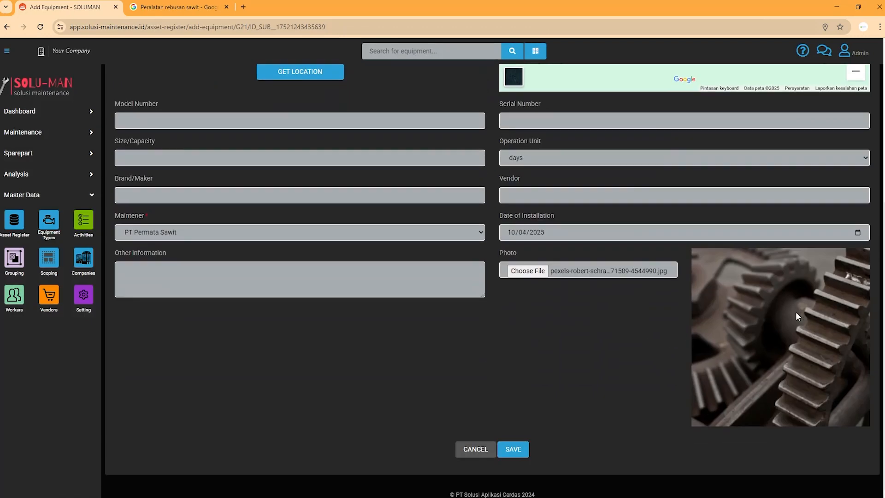
scroll(756, 339, "up", 8)
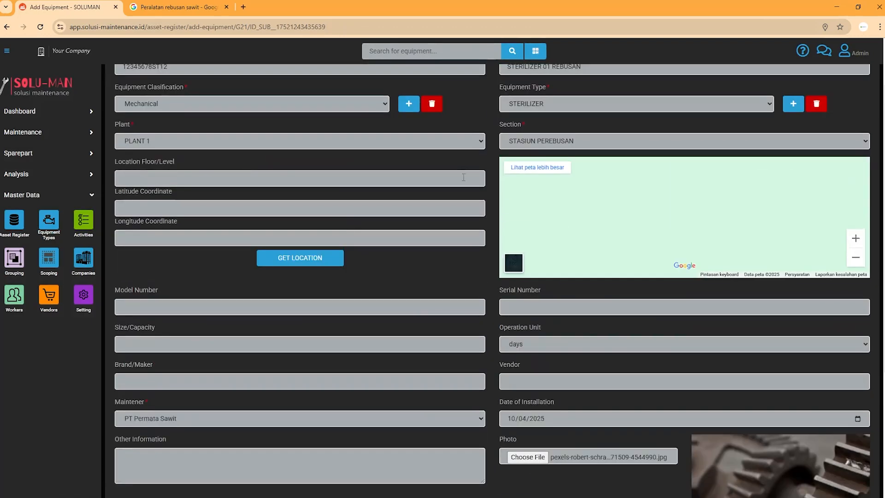
scroll(489, 231, "down", 8)
left_click(510, 458)
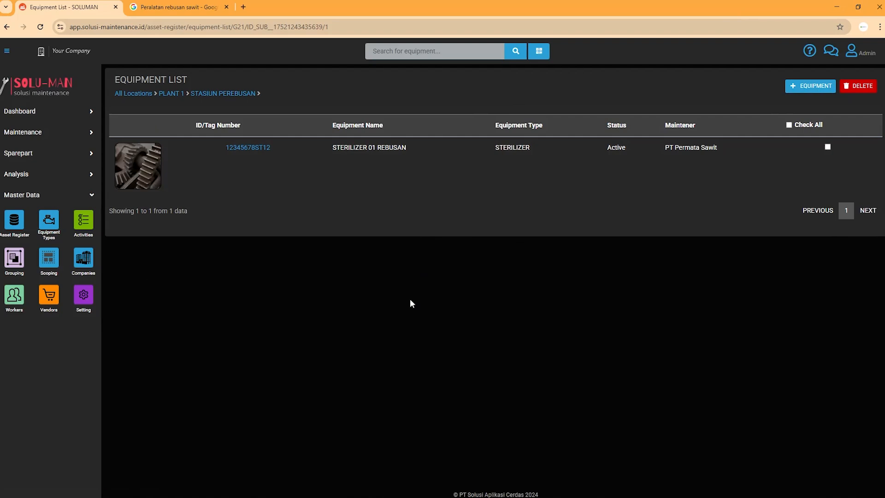
Toggle the equipment list's select-all checkbox twice, leaving nothing selected.
left_click(790, 126)
left_click(791, 125)
left_click(791, 126)
left_click(790, 125)
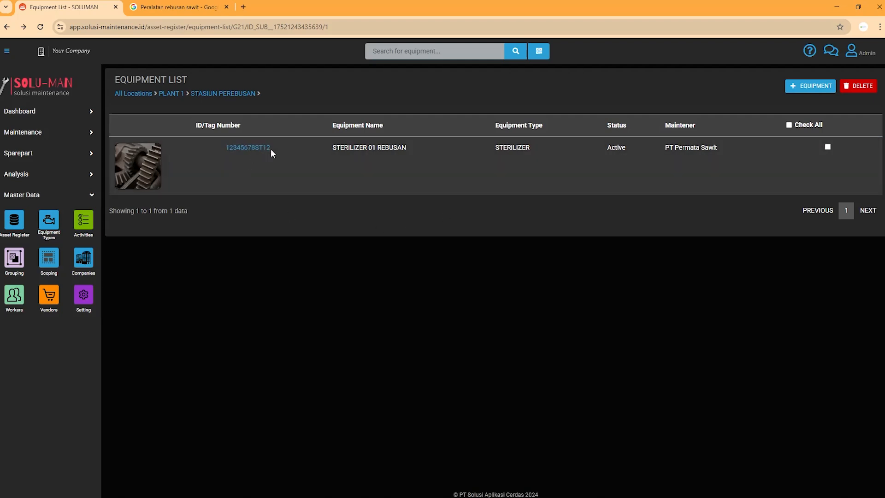
Open the 12345678ST12 detail page and review its ID/Tag Number and Mill/Plant.
left_click(258, 148)
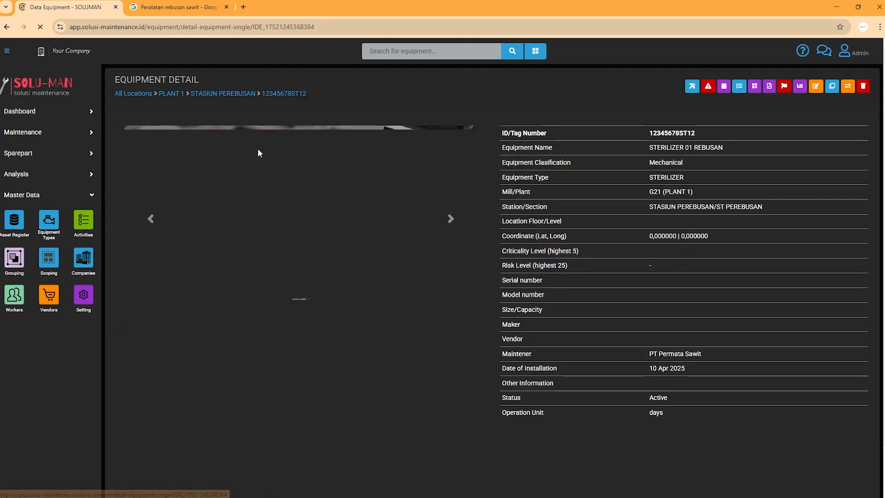
scroll(595, 187, "down", 1)
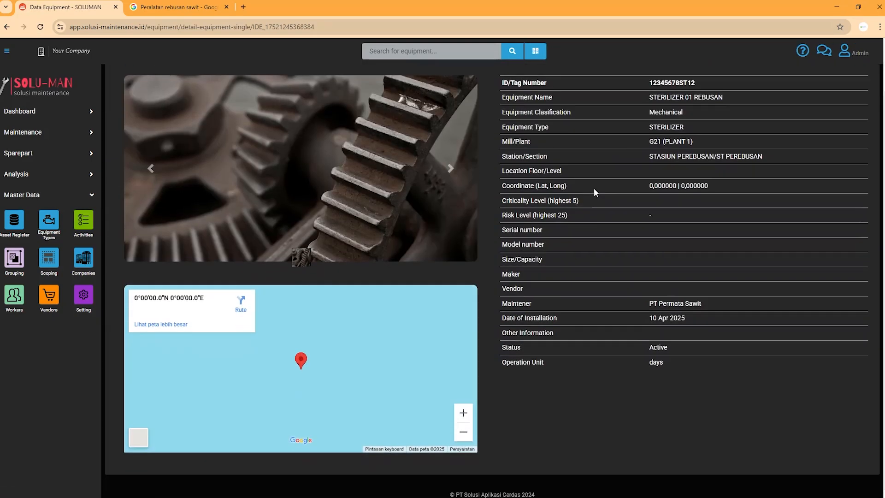
scroll(531, 213, "up", 1)
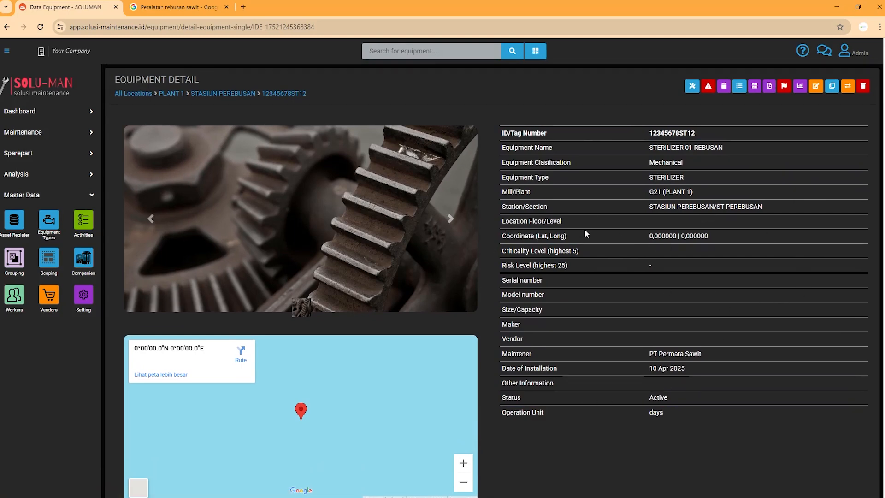
left_click_drag(513, 133, 581, 172)
left_click_drag(533, 192, 516, 207)
scroll(541, 185, "down", 1)
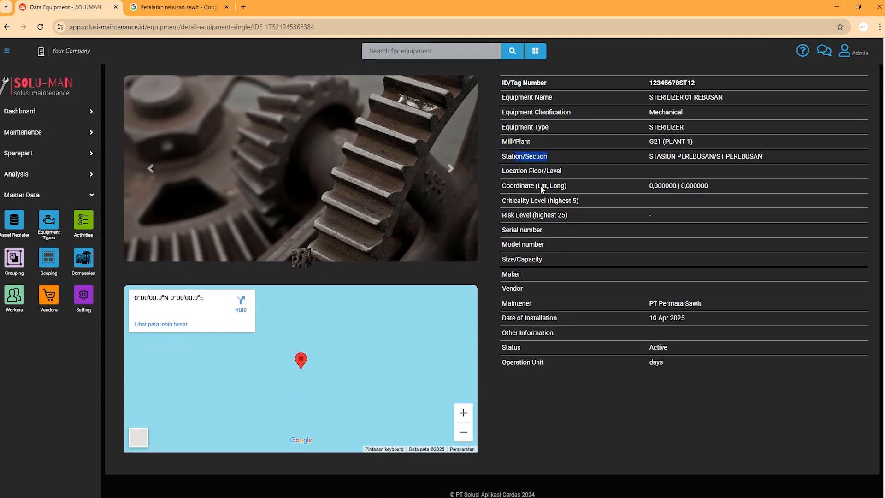
scroll(648, 229, "up", 1)
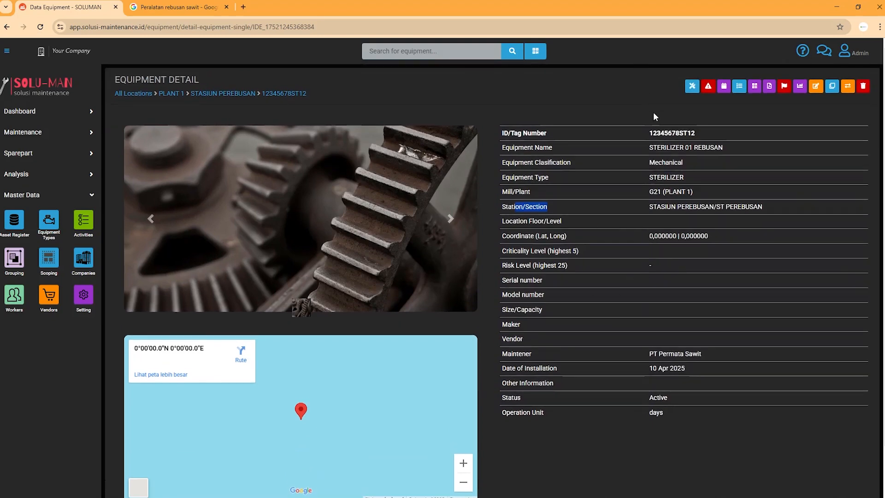
Browse maintenance records, trouble records and activity form, then open availability statistics.
left_click(692, 86)
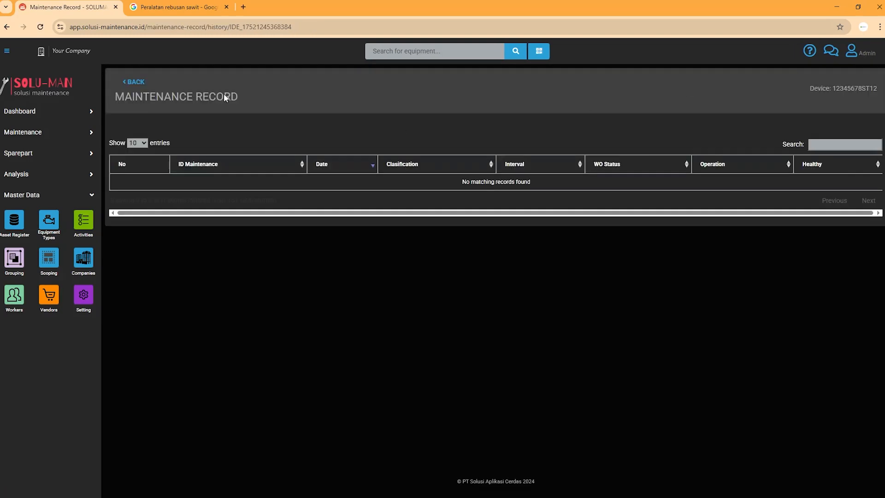
left_click(6, 27)
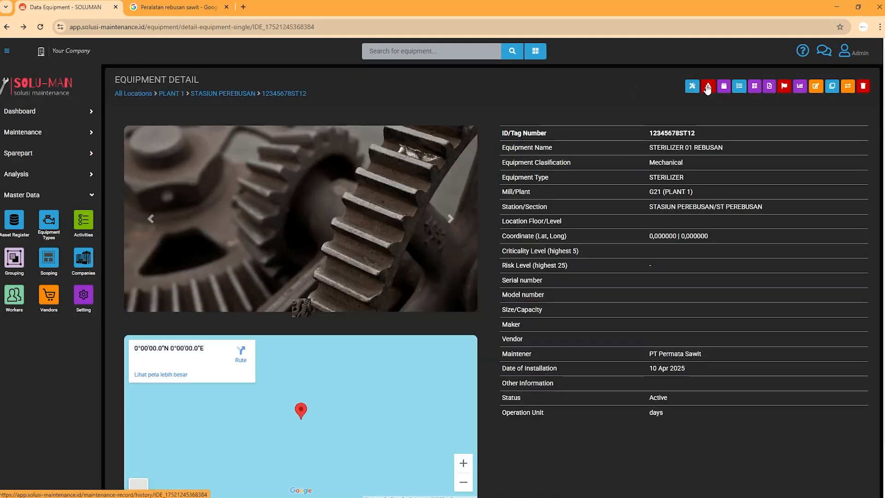
left_click(708, 86)
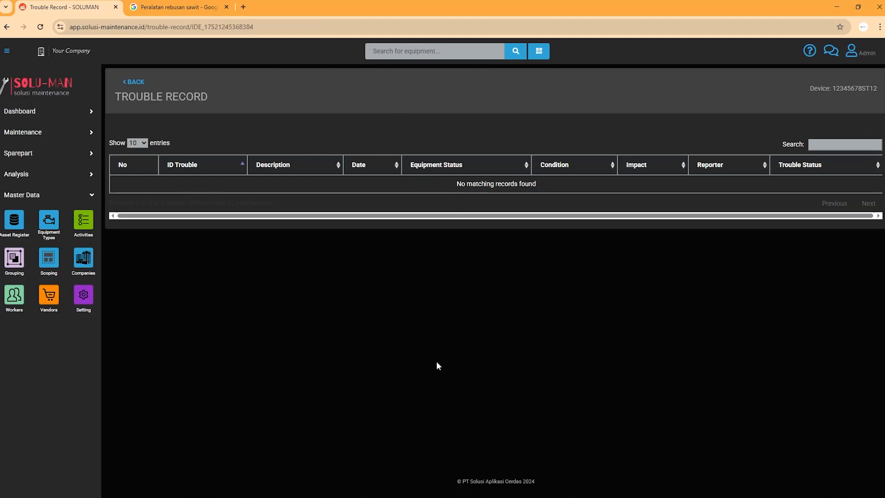
left_click(6, 27)
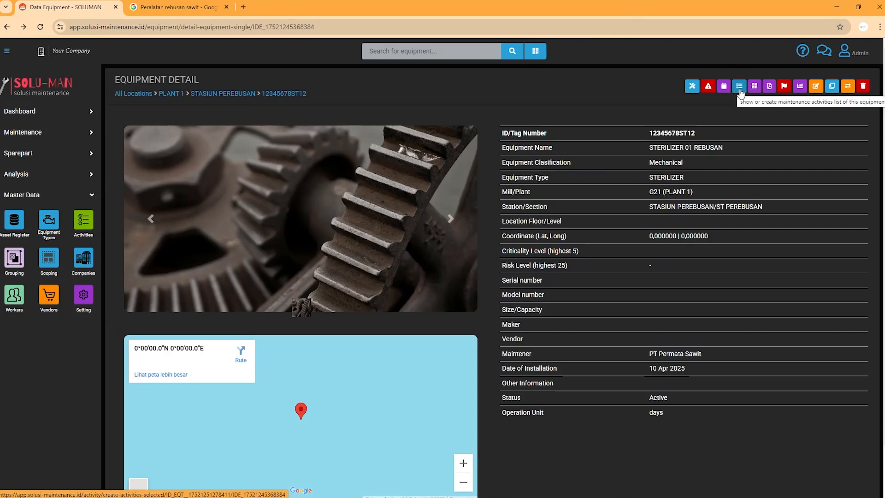
left_click(740, 88)
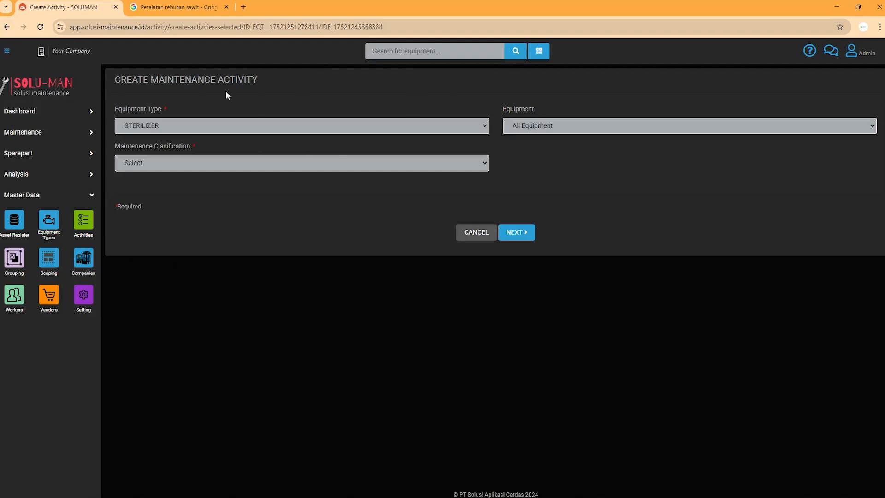
left_click(9, 26)
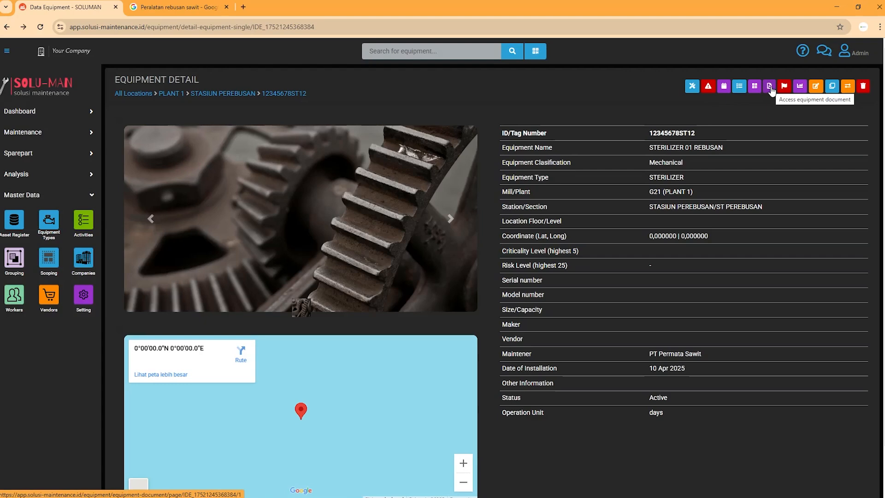
left_click(801, 87)
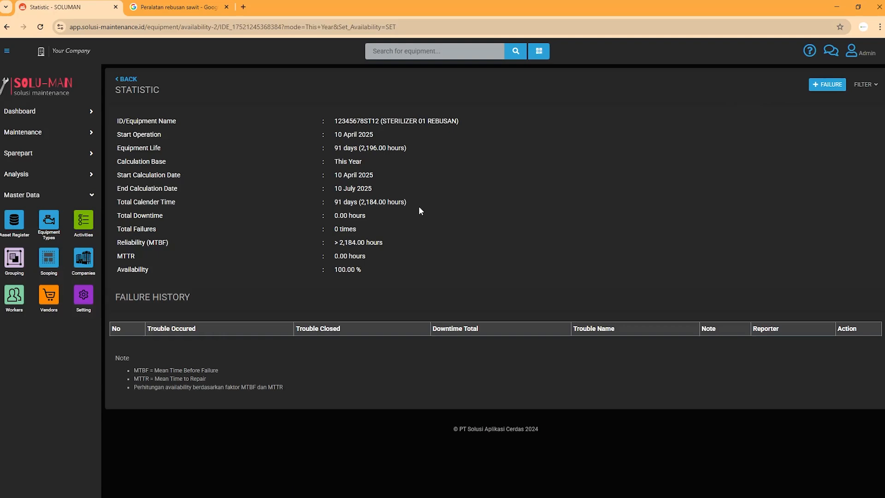
Return to the detail page, opening and leaving the Edit form unchanged.
left_click(7, 27)
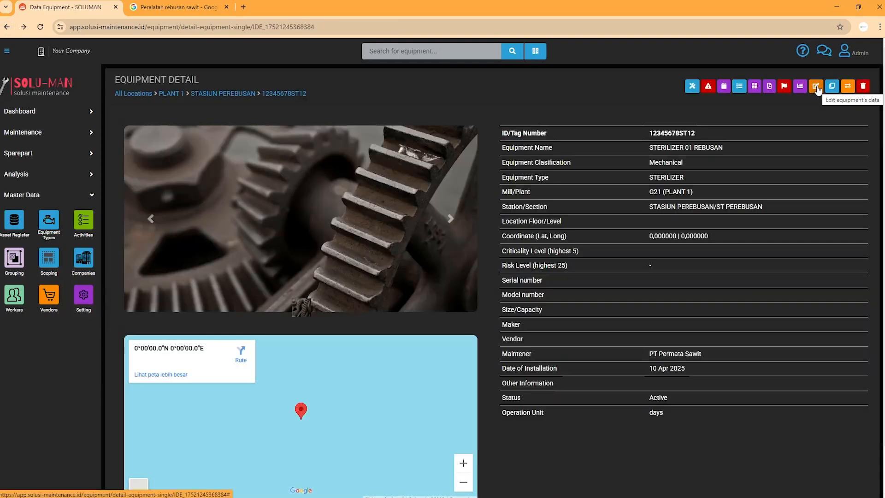
left_click(816, 88)
left_click(626, 120)
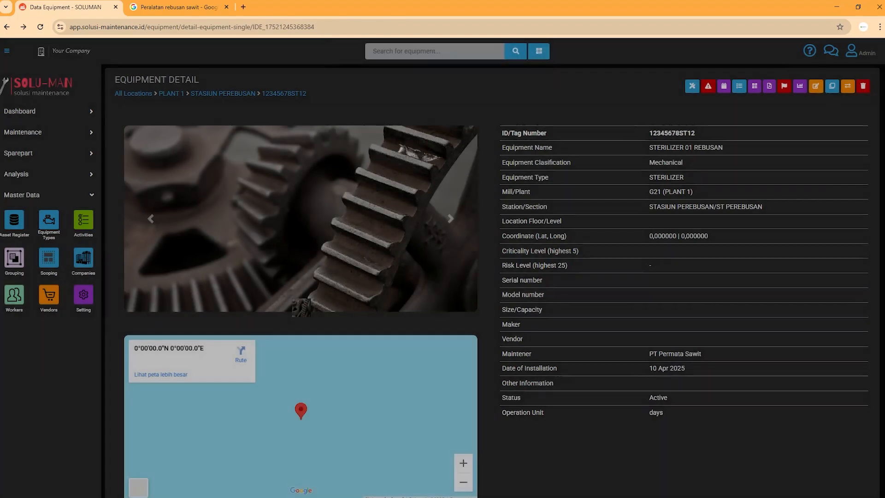
left_click(816, 86)
key("alt+Left")
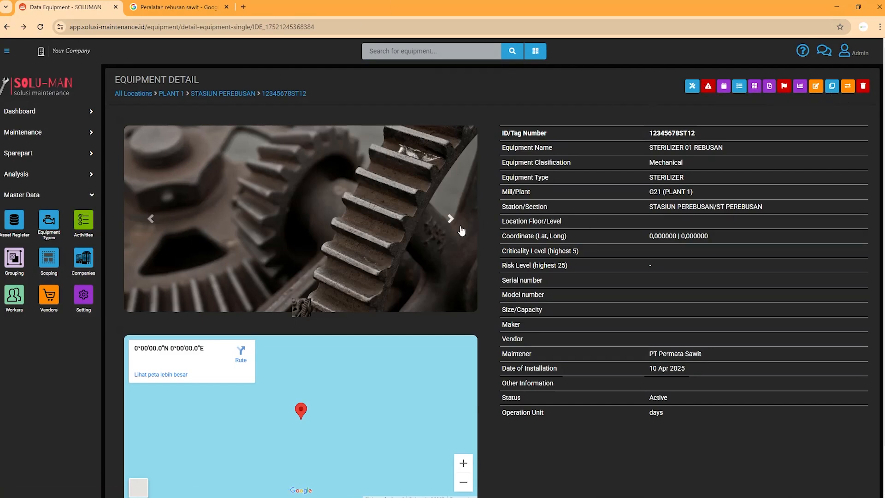
mouse_move(695, 134)
left_mouse_down()
mouse_move(679, 133)
mouse_move(687, 147)
left_mouse_up()
Copy STERILIZER 01 REBUSAN and change the new tag number to 12345678ST13.
left_click(831, 86)
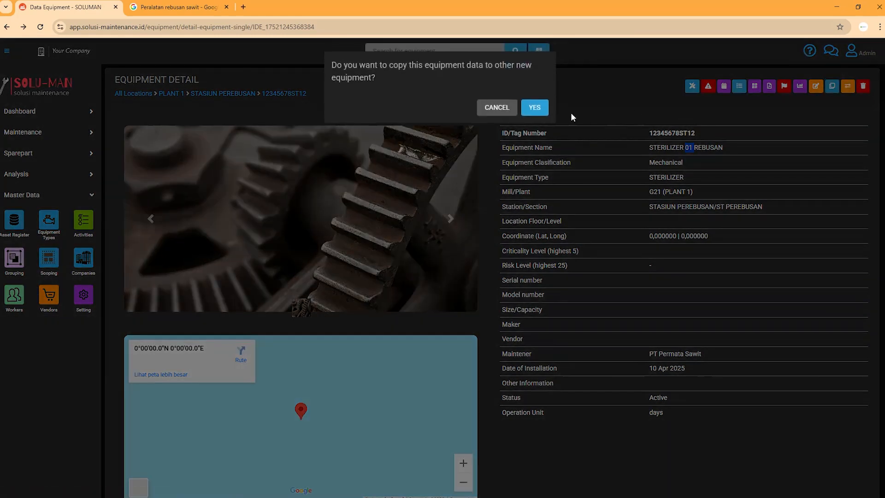
left_click(535, 107)
left_click(184, 122)
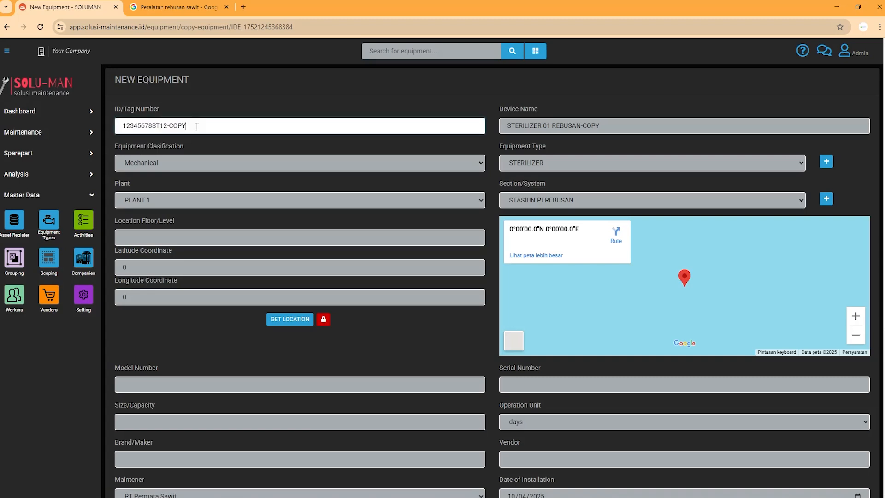
key("BackSpace")
key("BackSpace")
key("BackSpace")
key("BackSpace")
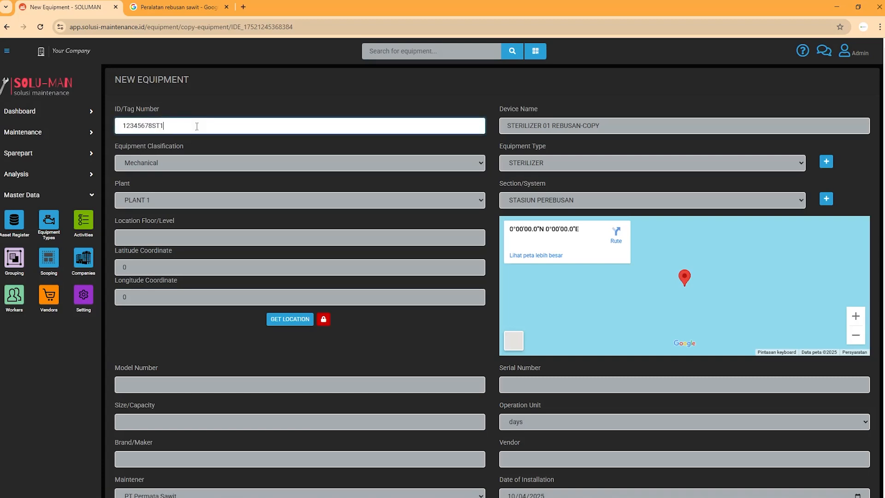
type("3")
Rename the copy to STERILIZER 02 REBUSAN, removing COPY, and save it.
left_click(551, 127)
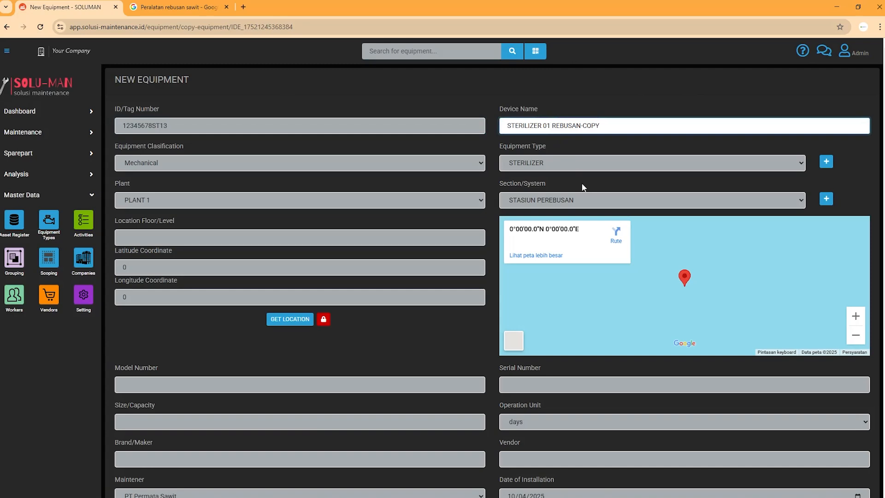
key("BackSpace")
type("2")
left_click_drag(600, 126, 584, 126)
key("BackSpace")
scroll(474, 428, "down", 6)
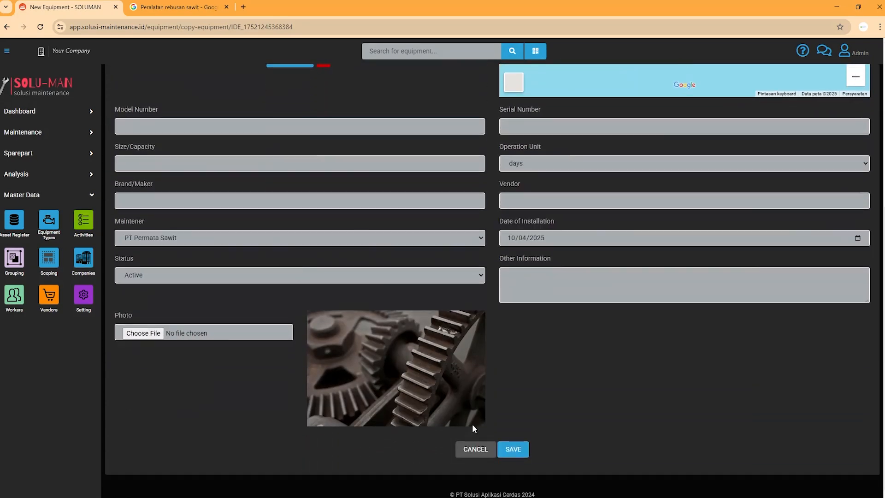
left_click(514, 450)
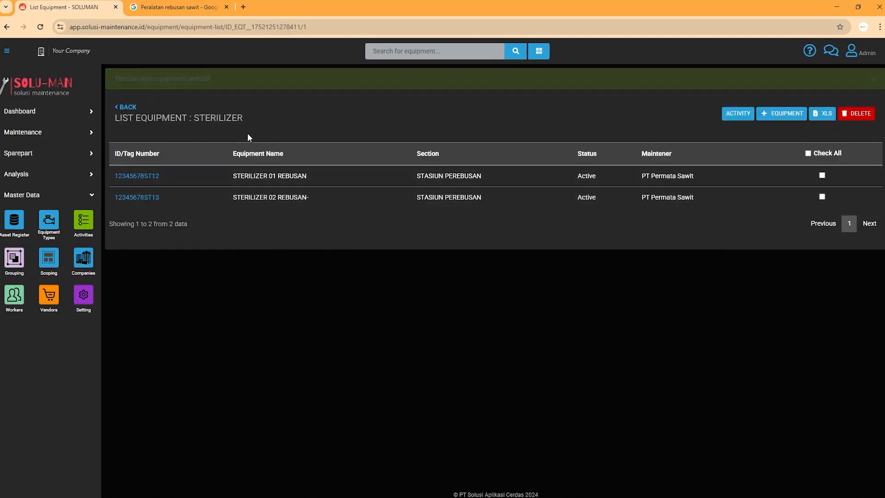
Visit Asset Register, go back to STERILIZER 01's detail page, and cancel the move-location dialog.
left_click(14, 220)
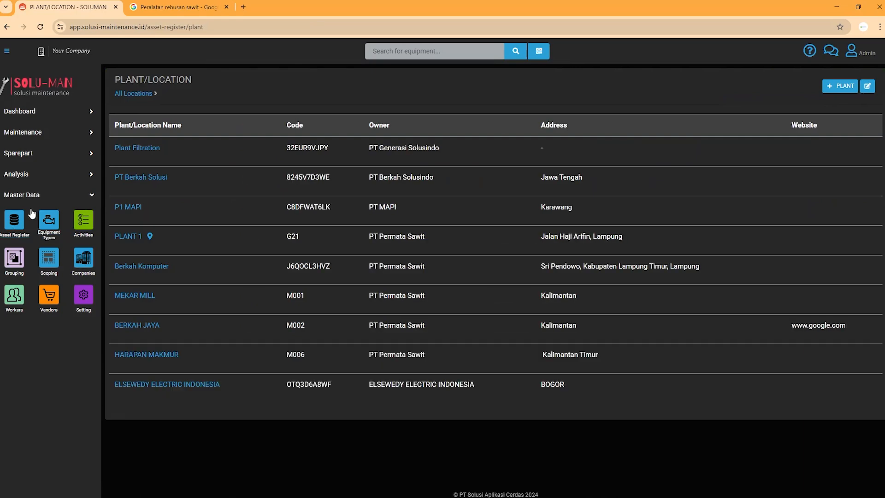
left_click(4, 27)
left_click(3, 27)
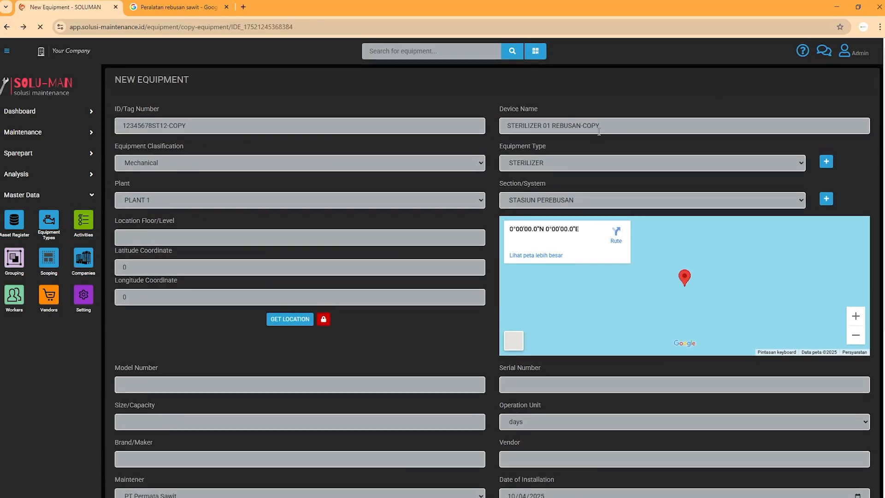
left_click(7, 27)
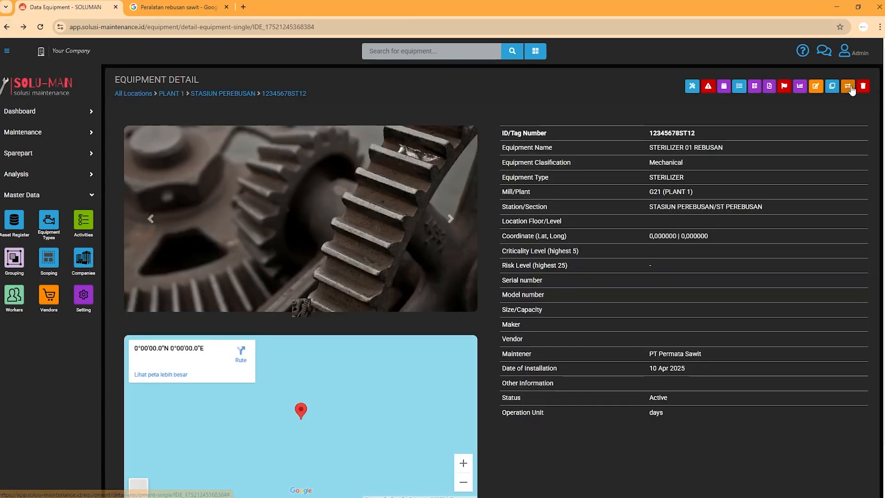
left_click(847, 87)
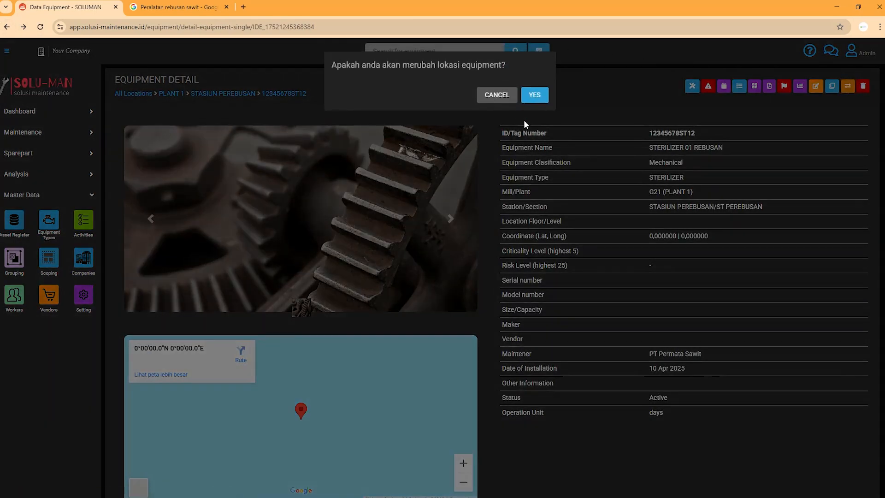
key("Escape")
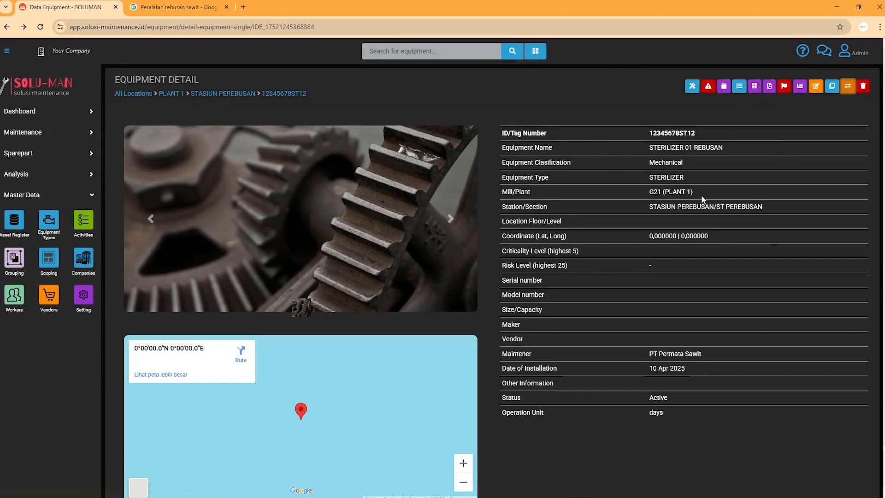
scroll(646, 189, "down", 1)
scroll(577, 226, "up", 1)
Return to the STASIUN PEREBUSAN list listing tags 12345678ST12 and 12345678ST13.
left_click(7, 26)
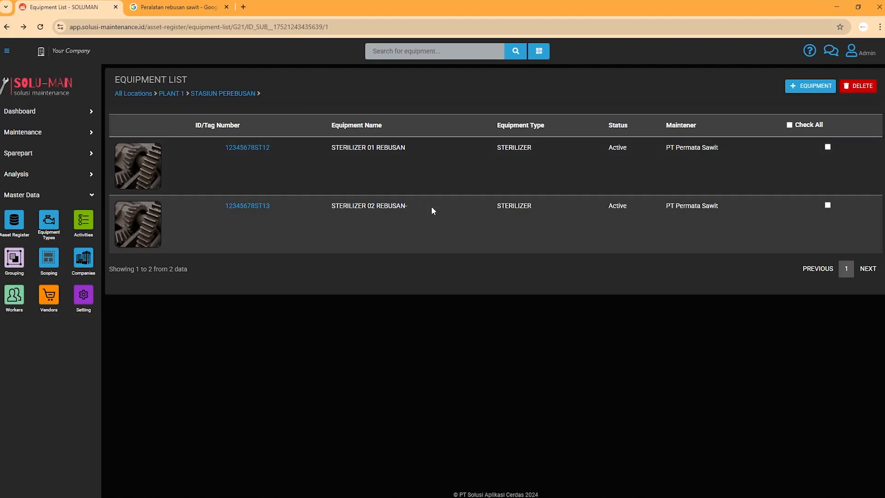